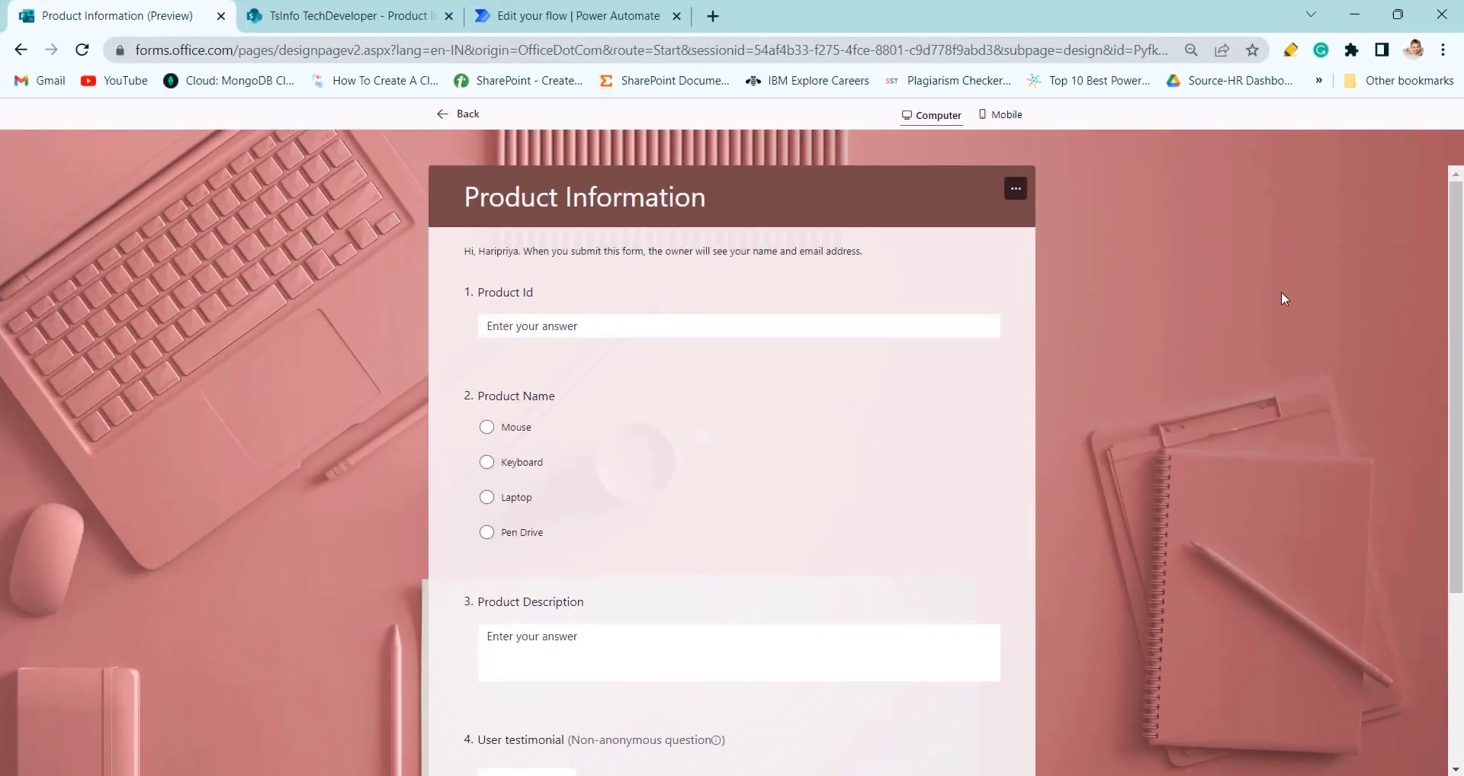
- Show the SharePoint Product Information list with its Mouse item (Mo006) and attachment
scroll(1243, 293, "down", 3)
scroll(1243, 294, "up", 3)
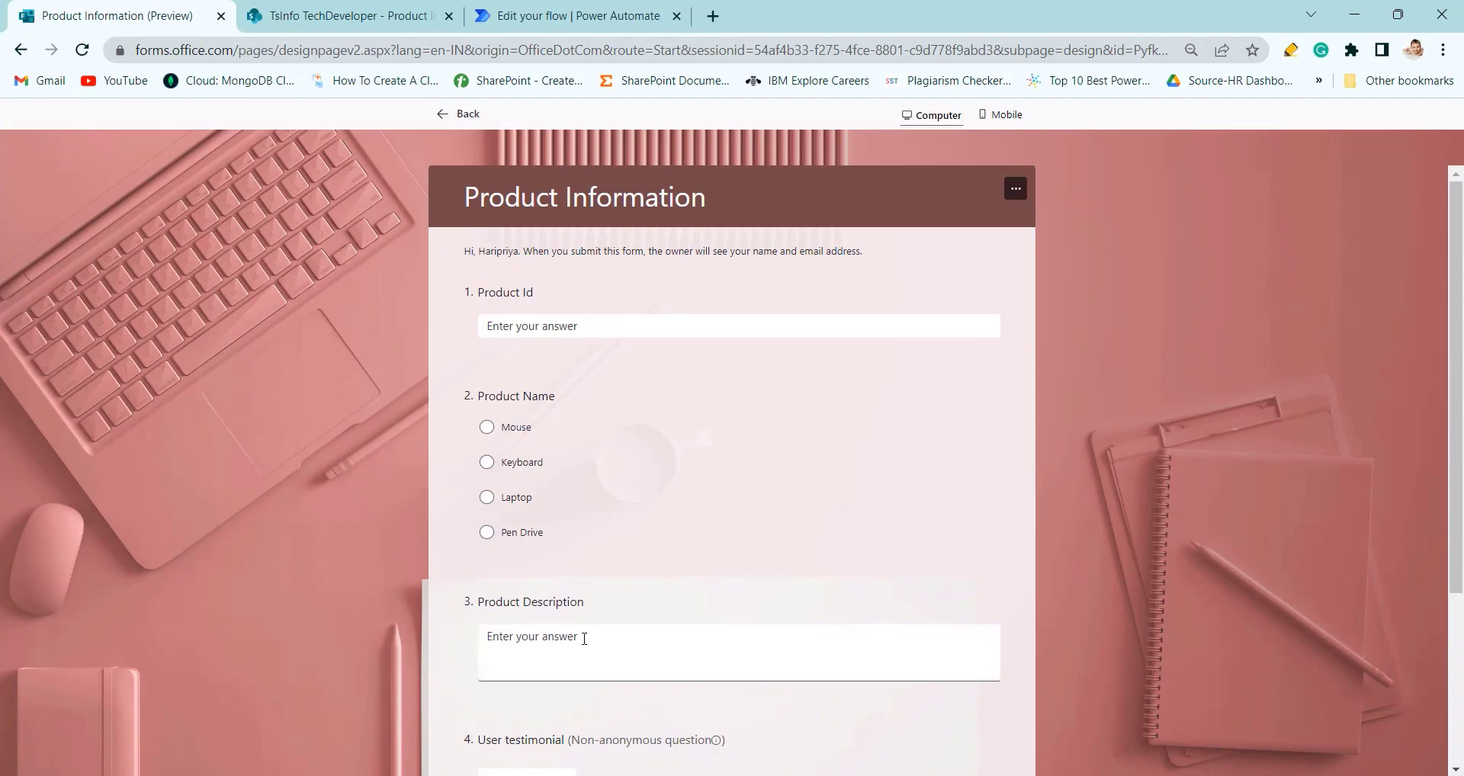
scroll(791, 445, "down", 3)
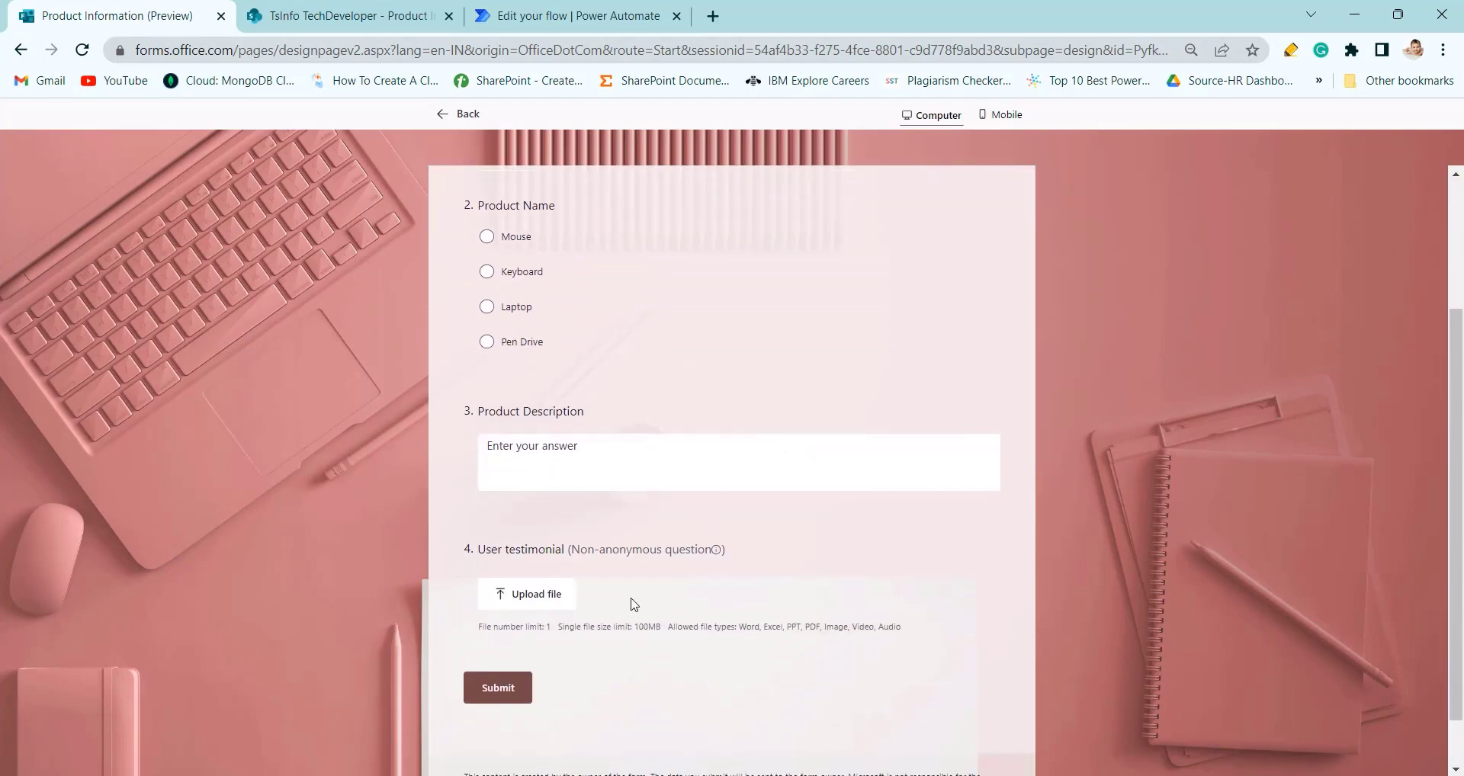
left_click(251, 28)
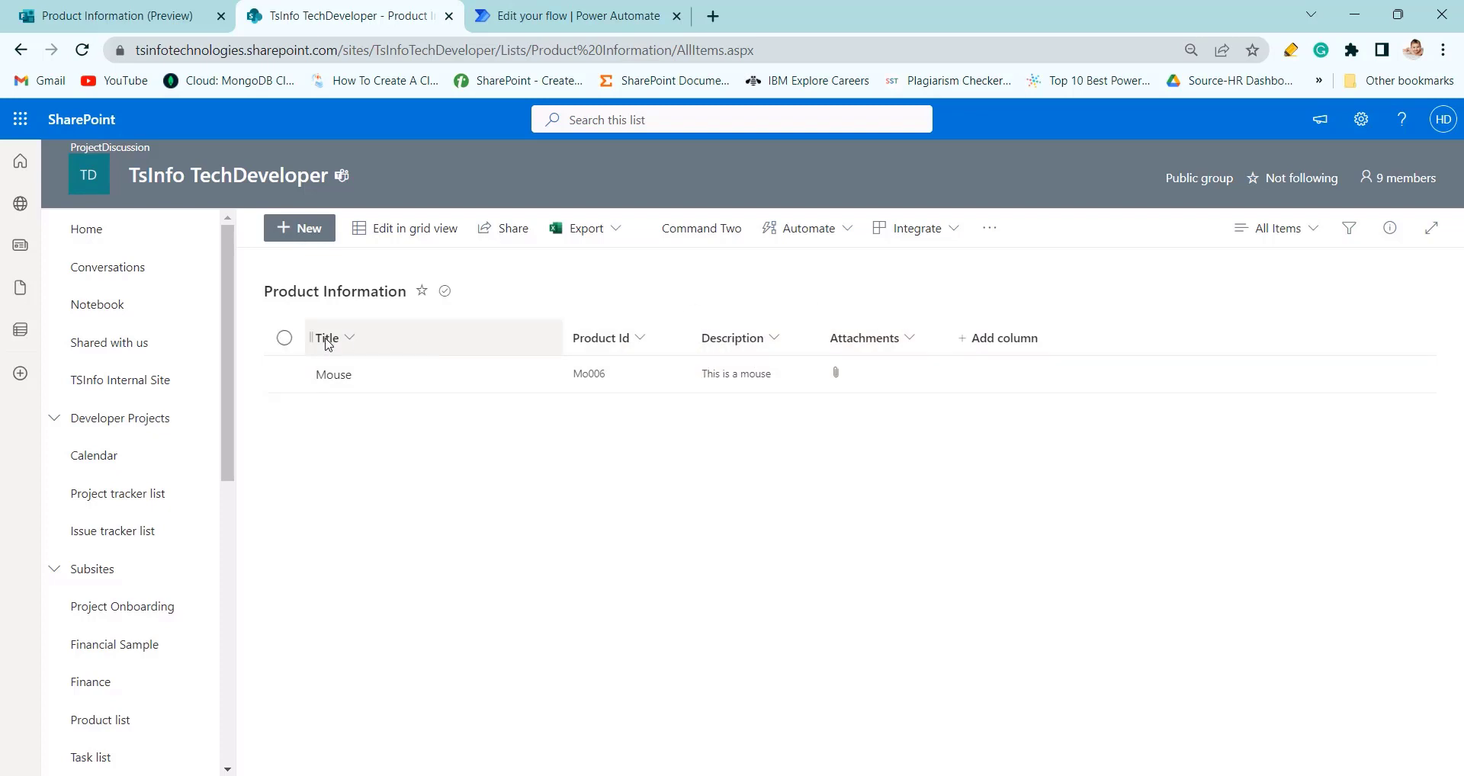
- Expand Get response details and Create item to review the Product Name, Product Id and Description mappings
key("ctrl+Tab")
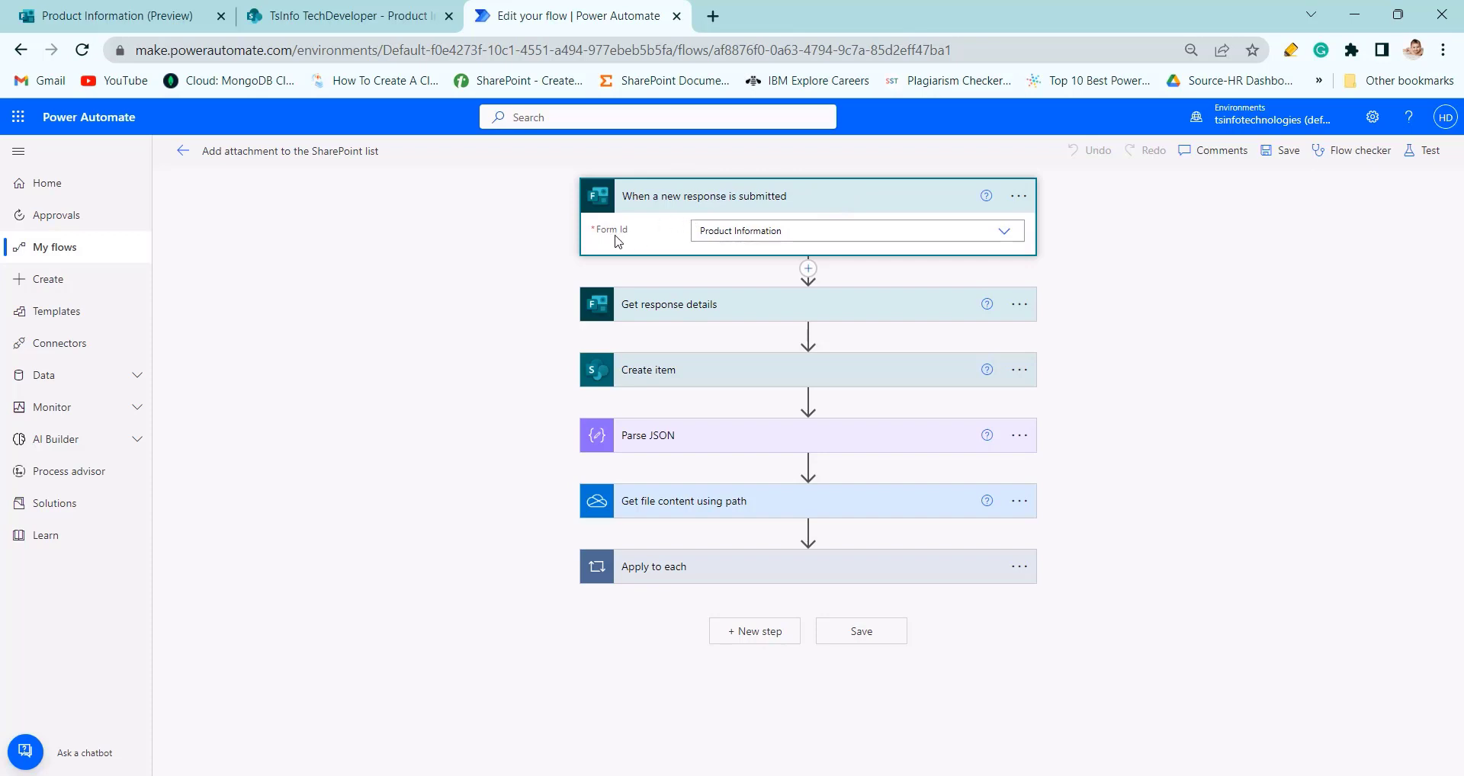
left_click(665, 303)
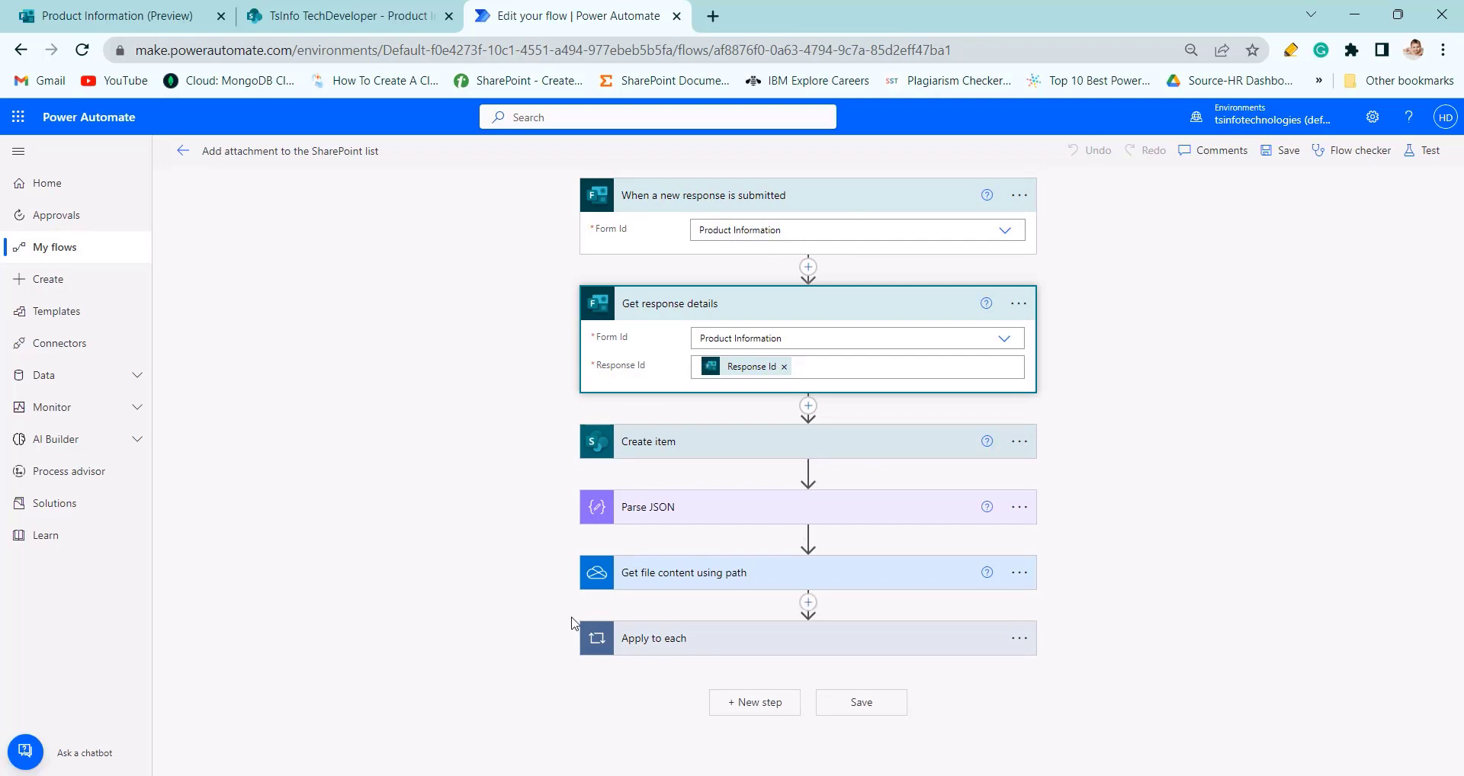
left_click(723, 452)
key("ctrl+0")
scroll(1213, 424, "down", 3)
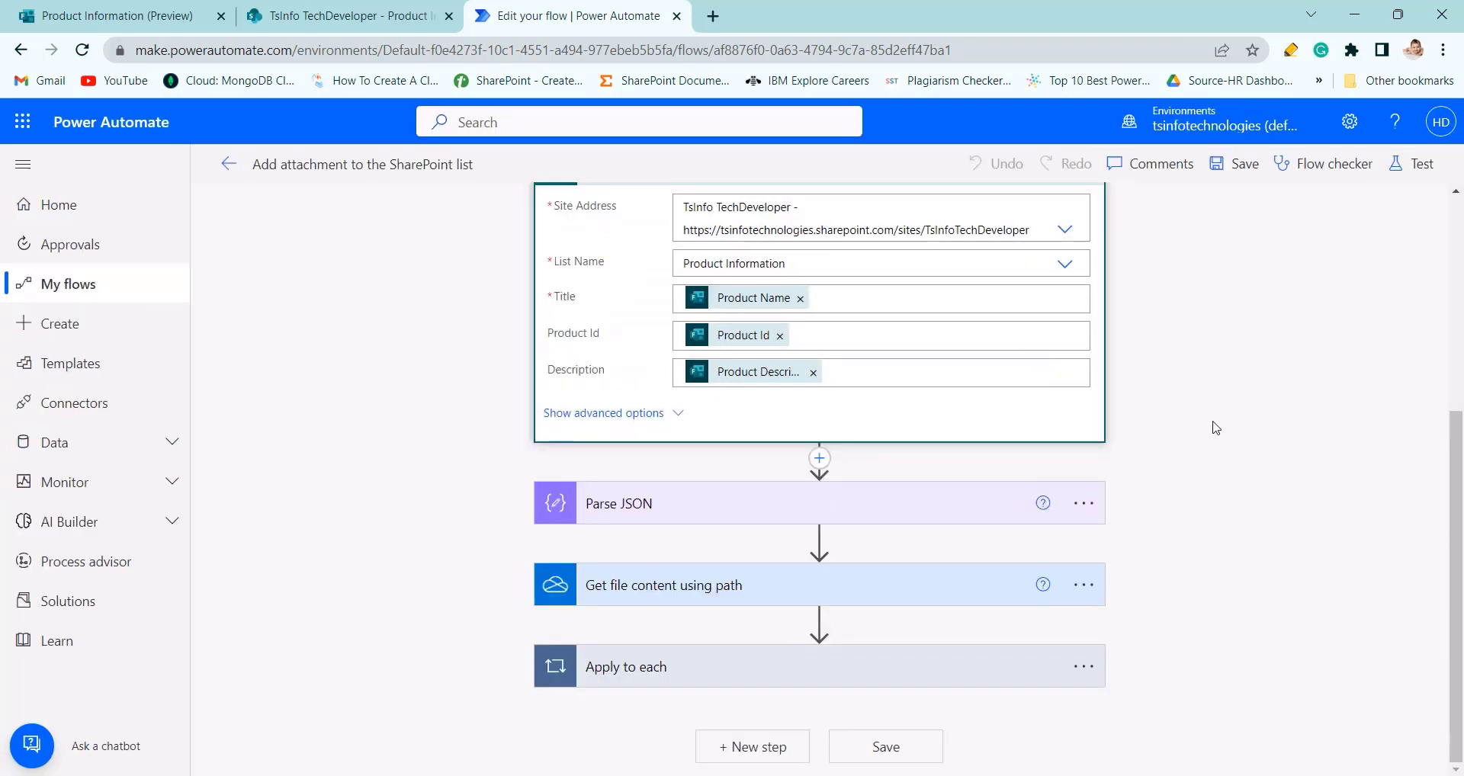
scroll(1137, 418, "up", 1)
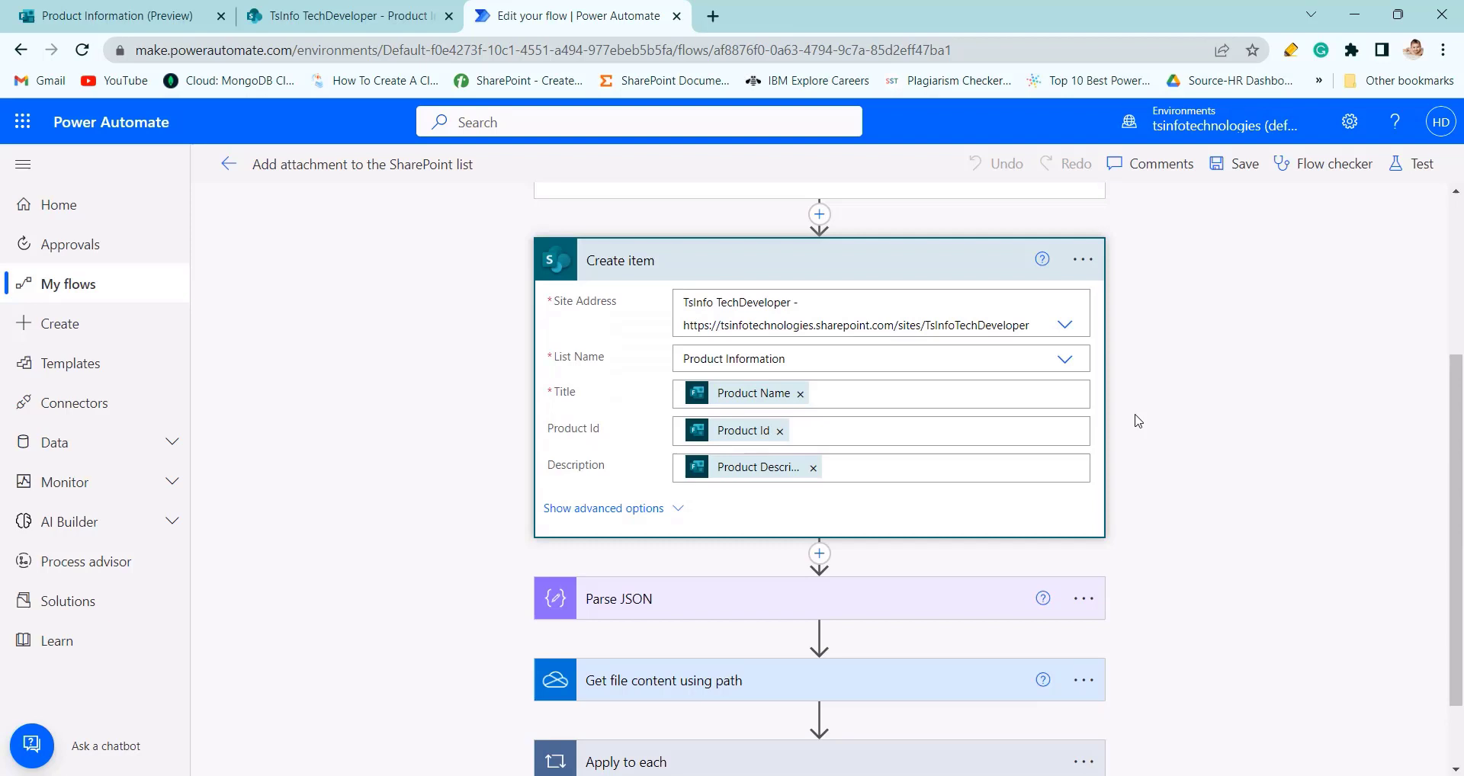
left_click(610, 511)
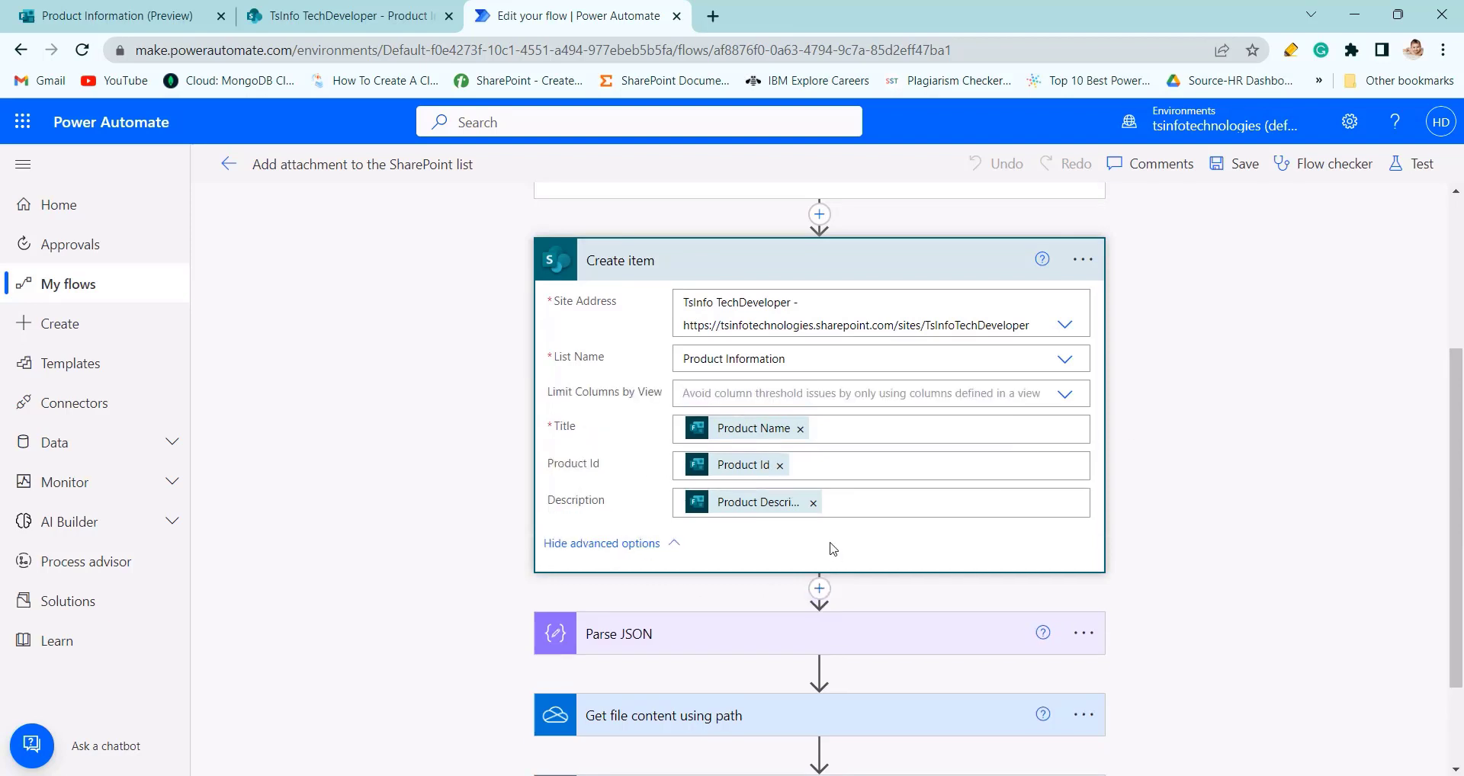
left_click(654, 541)
scroll(1154, 418, "down", 1)
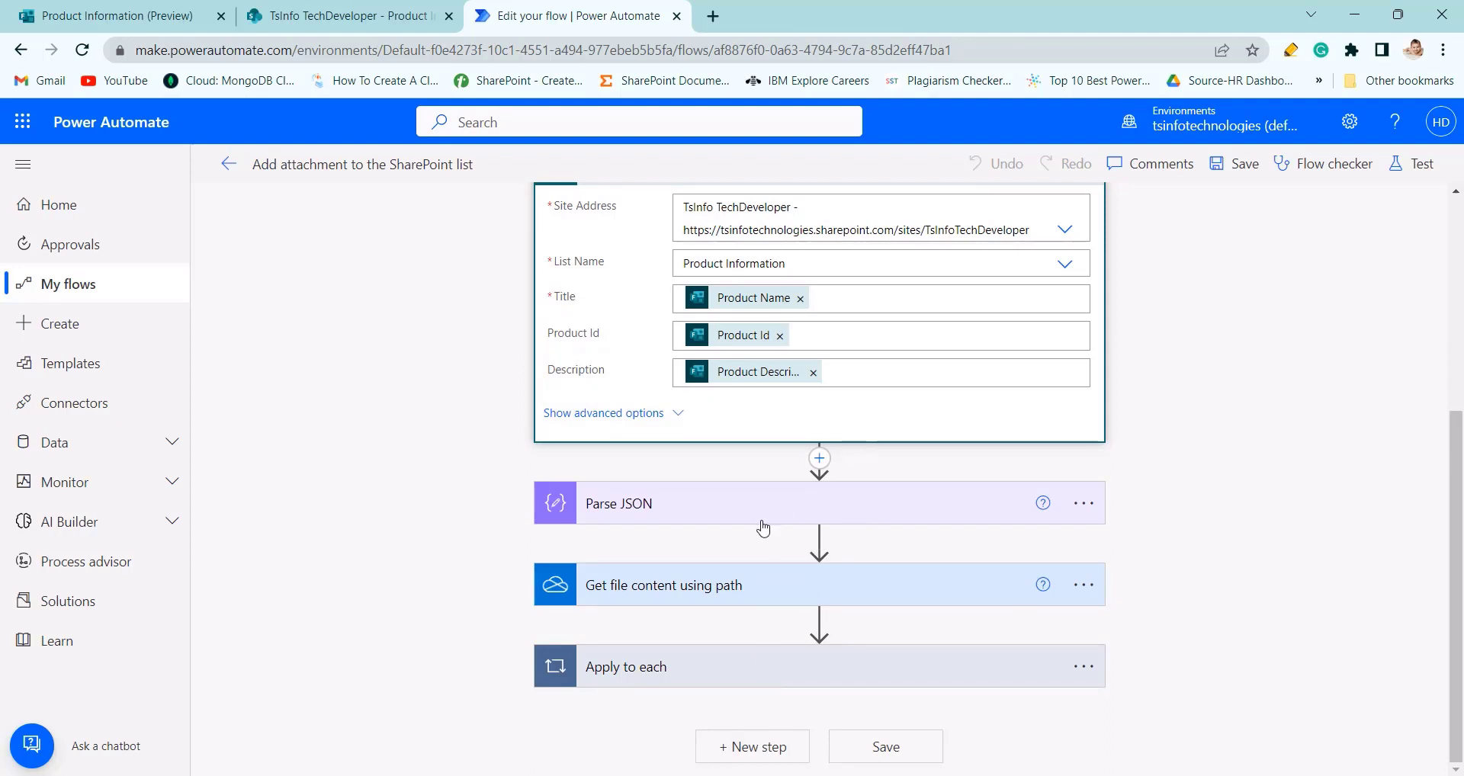
- Paste a Parse JSON schema for User testimonial: an array of items with name and link strings
left_click(806, 676)
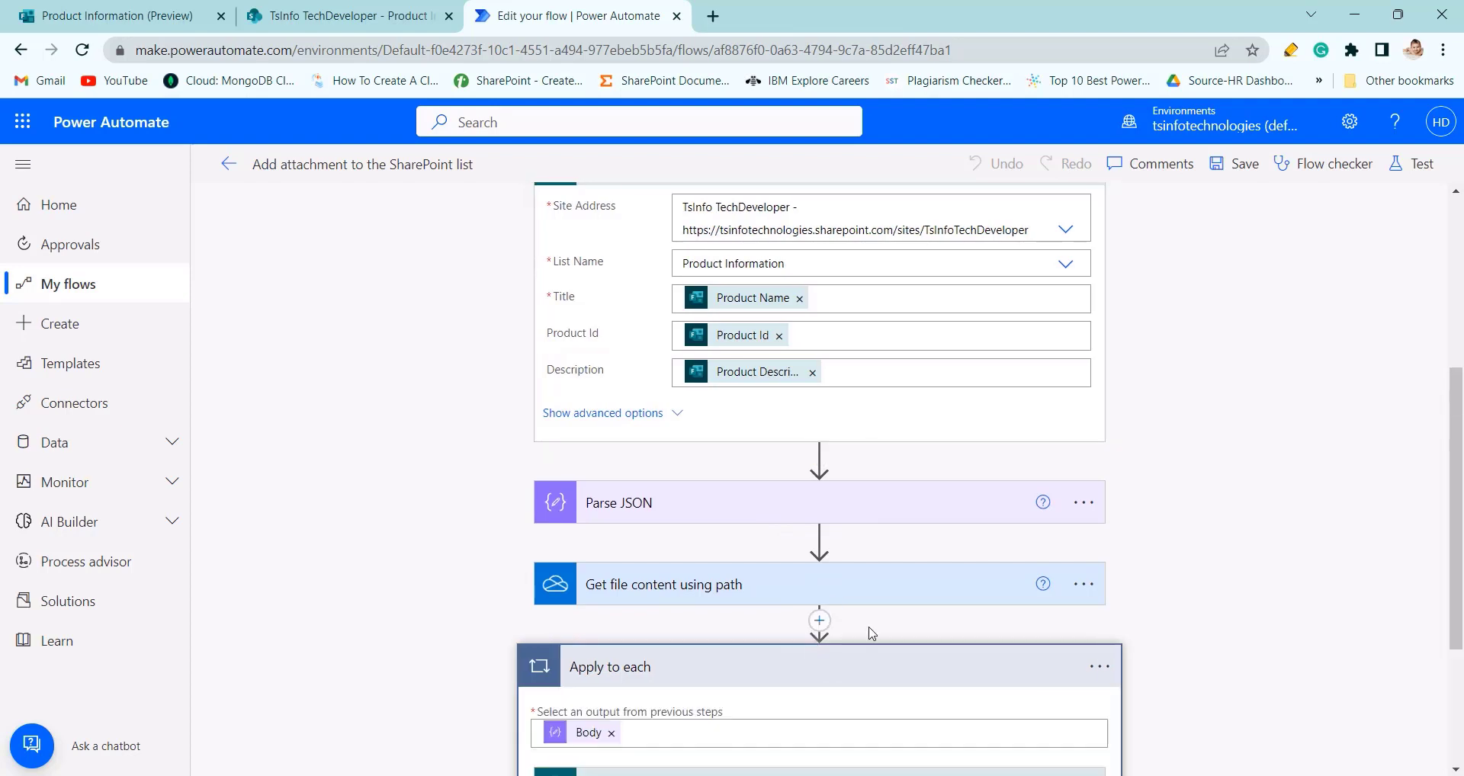
left_click(768, 563)
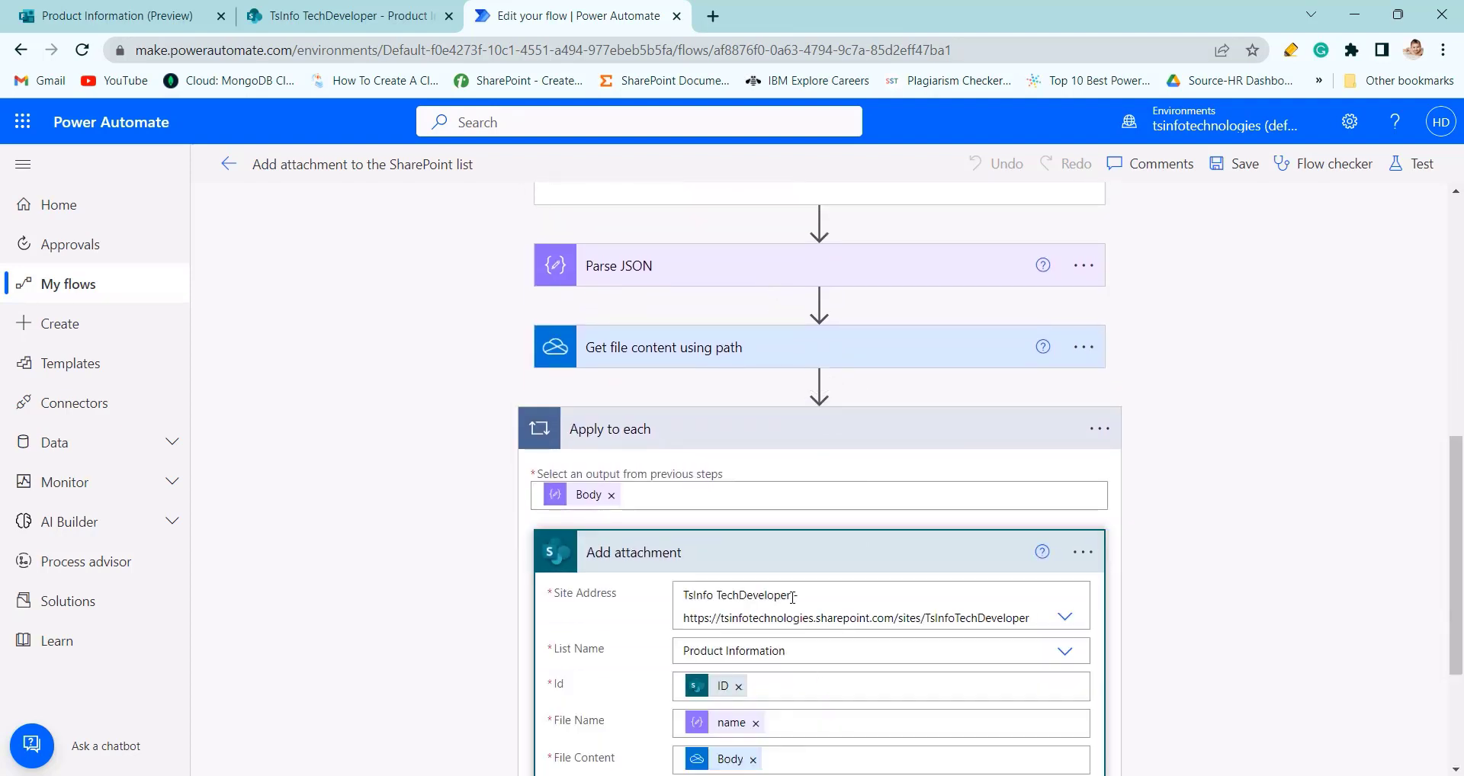
scroll(793, 598, "up", 4)
left_click(725, 456)
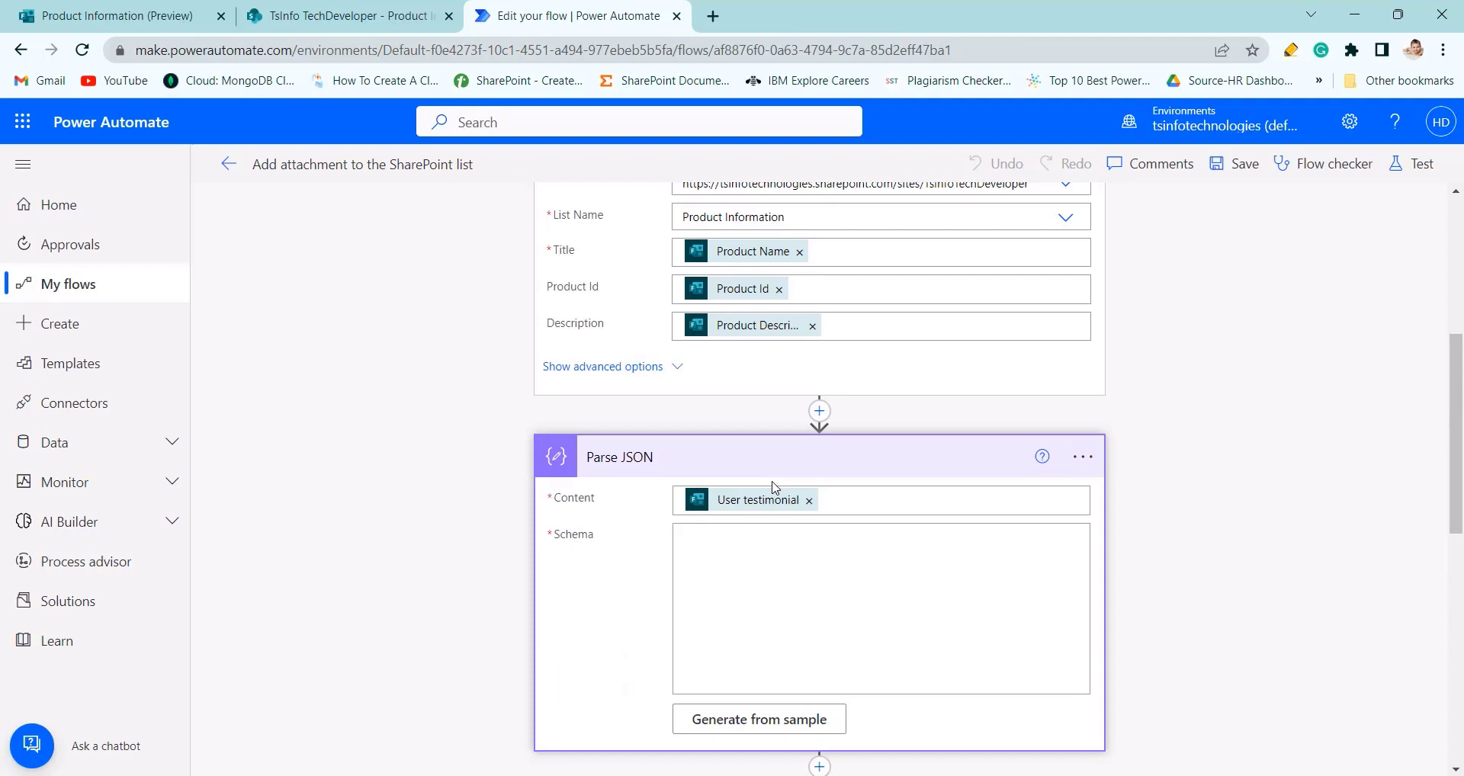
left_click(909, 529)
key("ctrl+v")
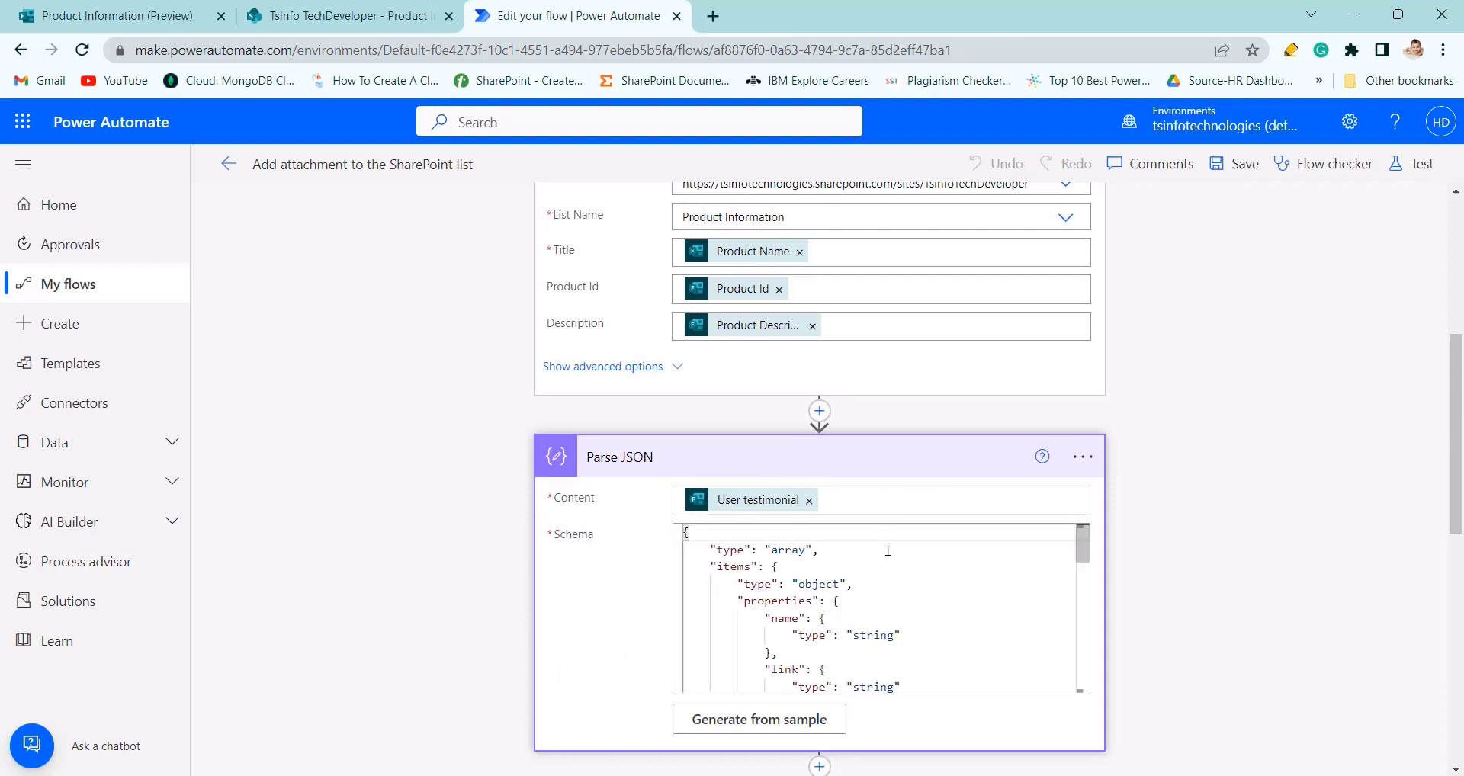
scroll(797, 385, "up", 5)
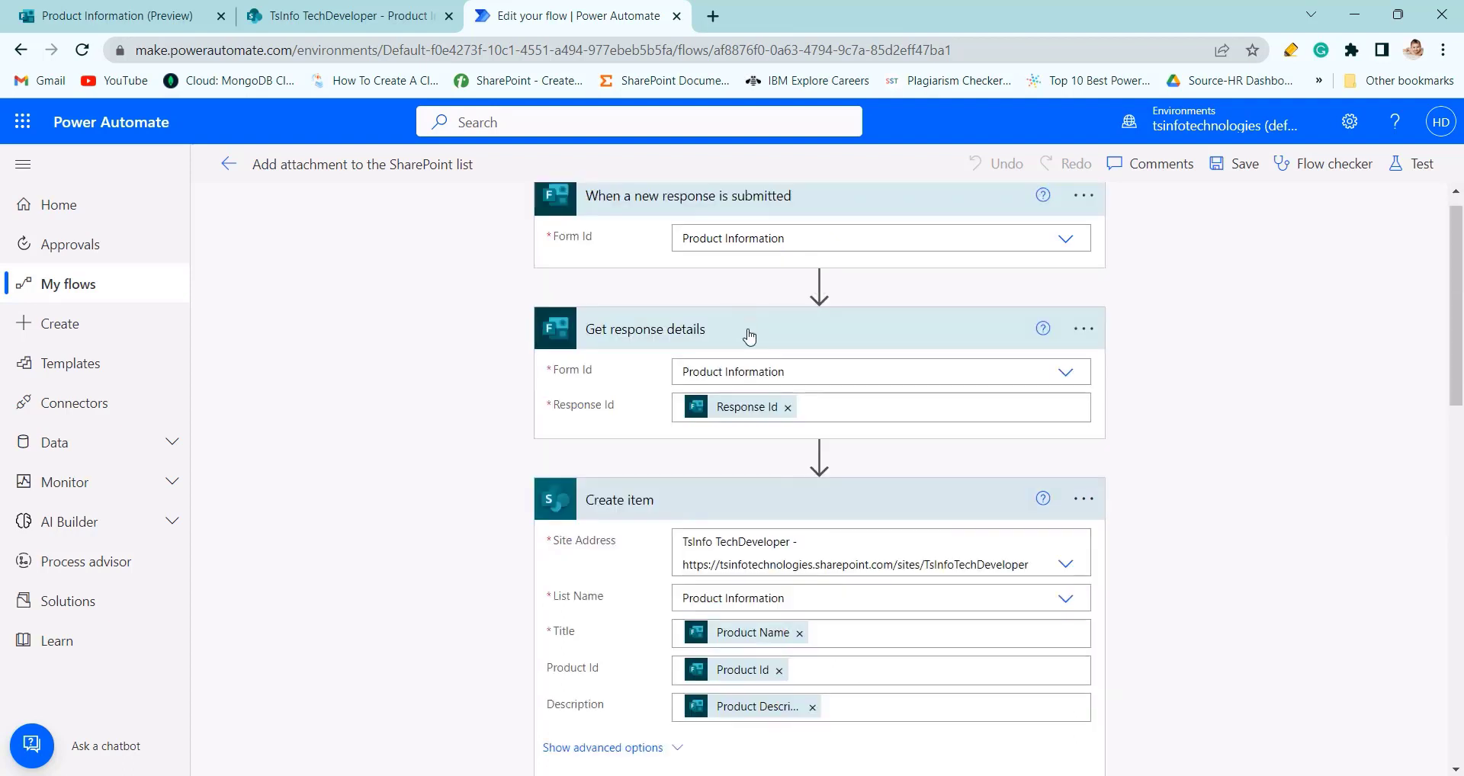
scroll(803, 434, "down", 6)
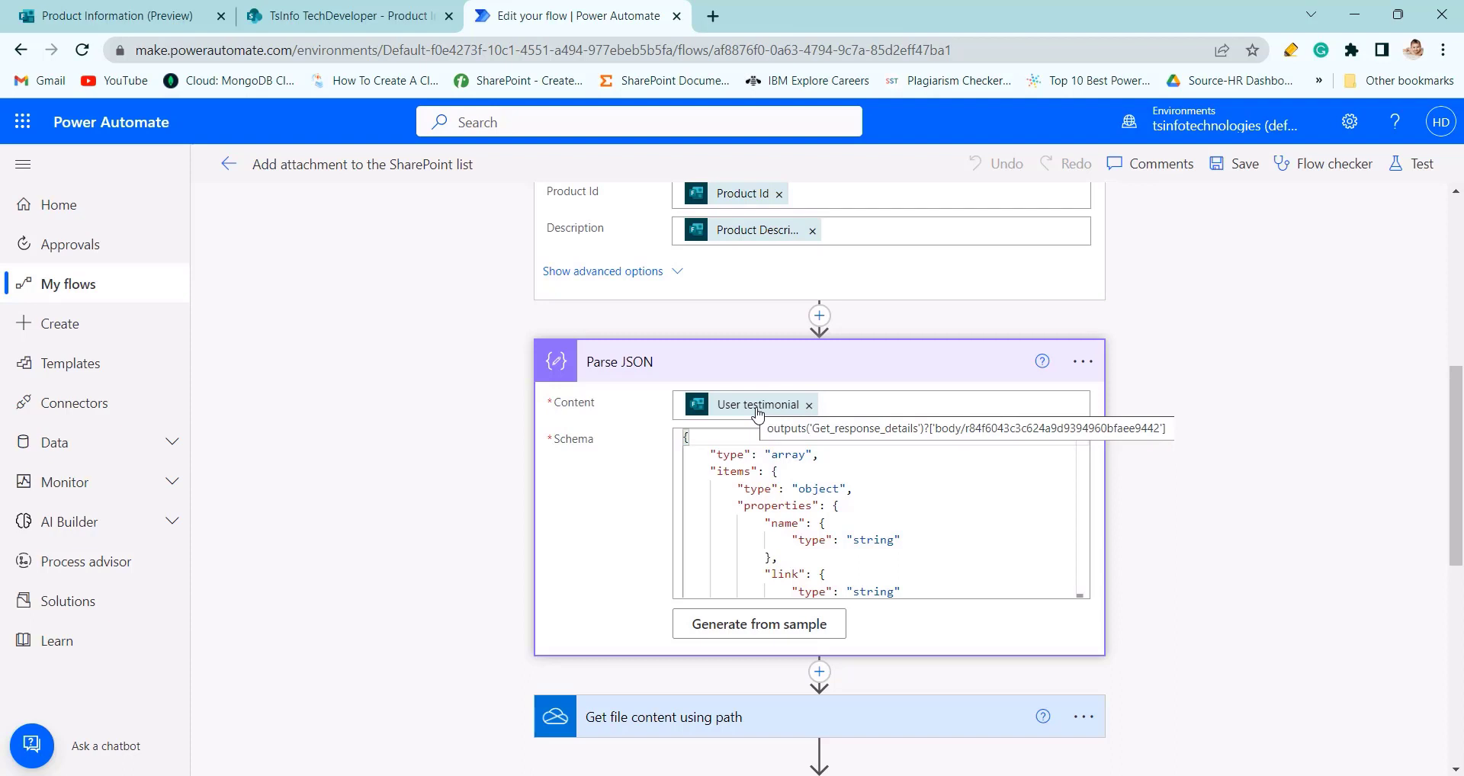
left_click(228, 164)
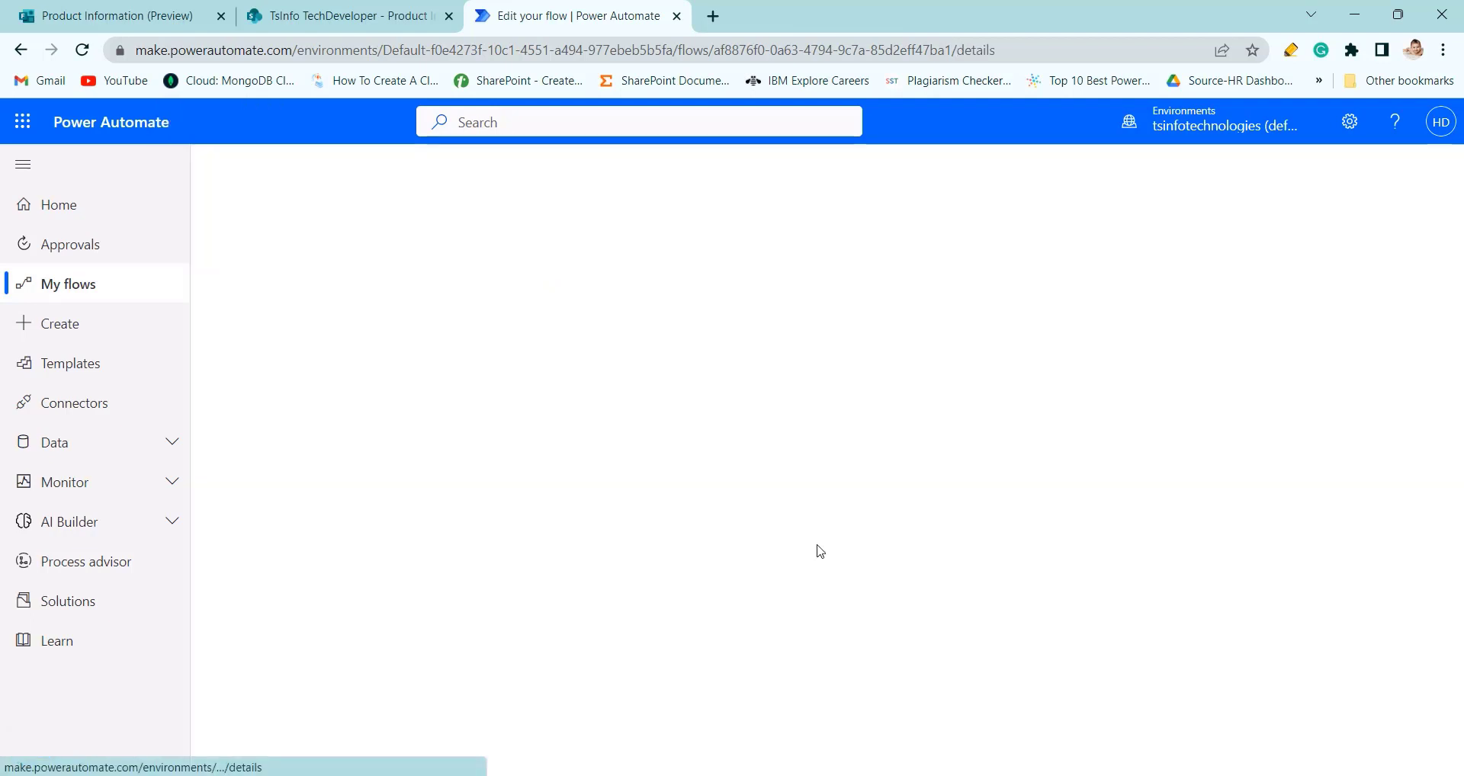
left_click(343, 721)
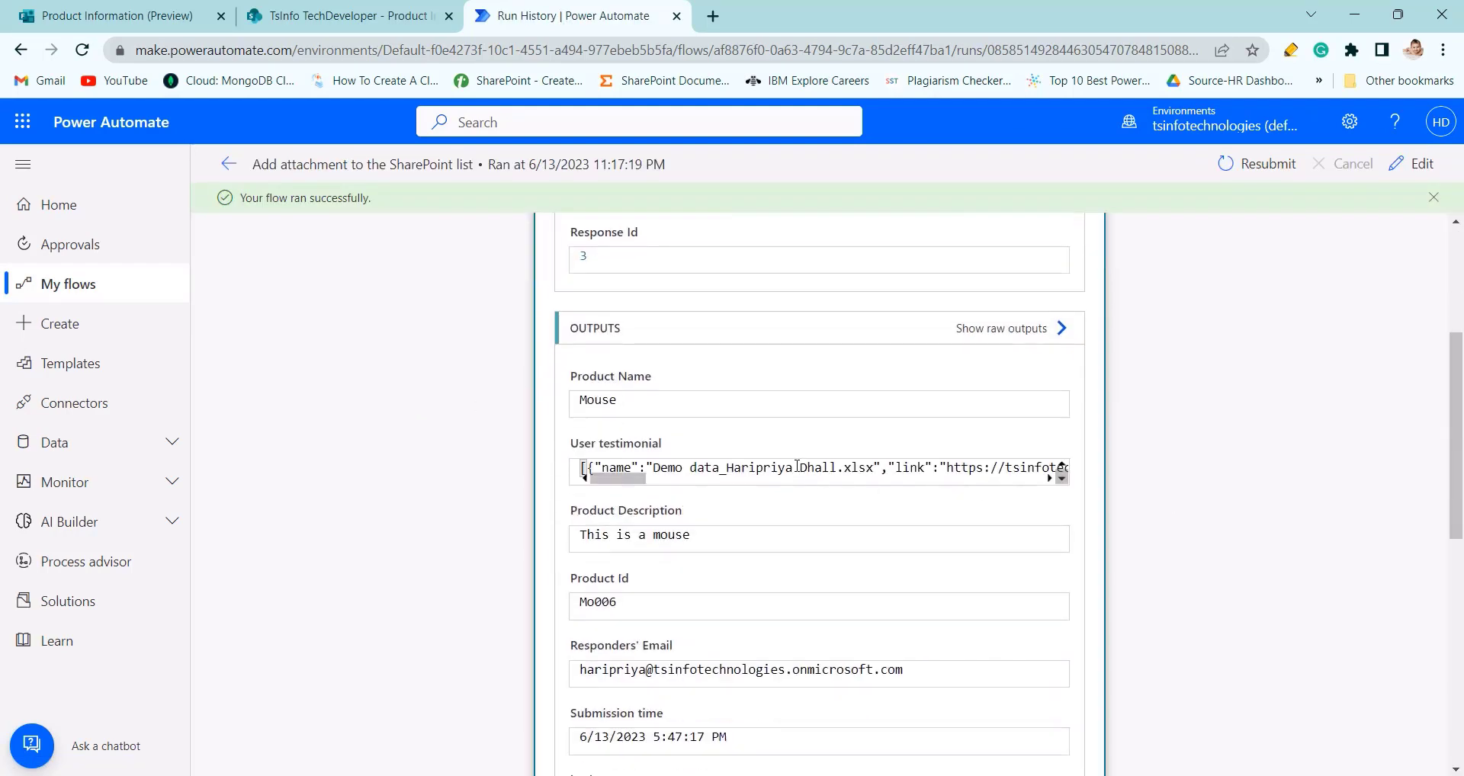
left_click_drag(587, 464, 843, 529)
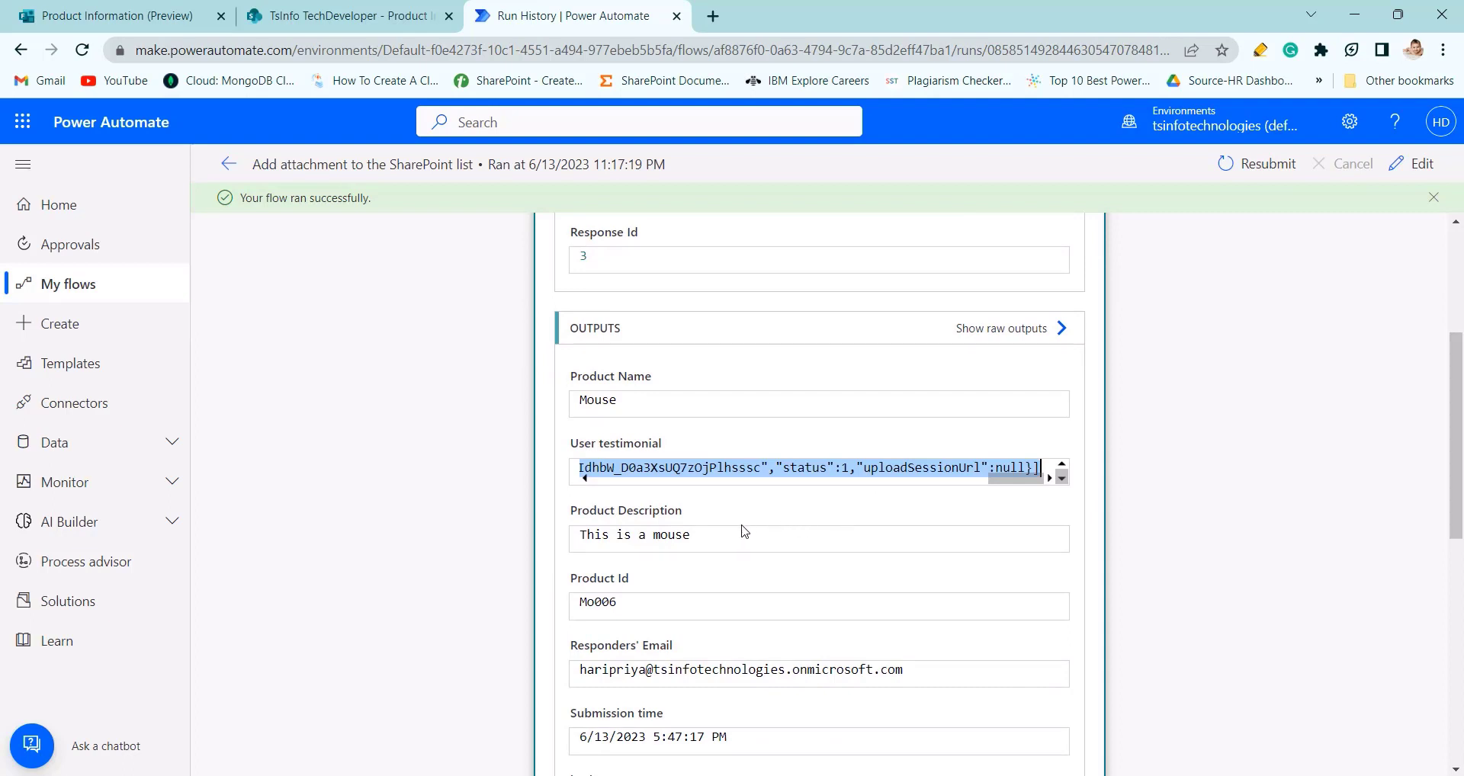
left_click(229, 164)
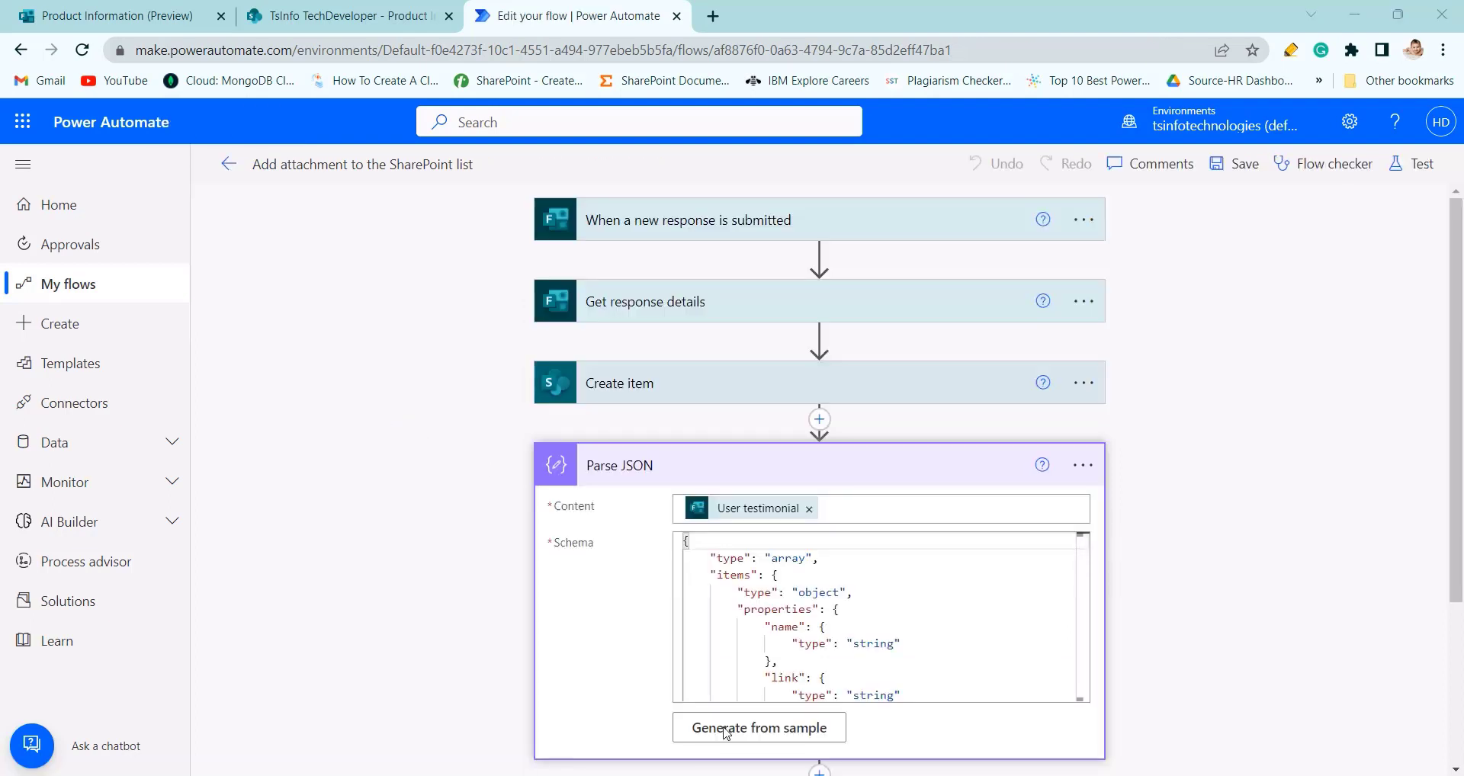
left_click(760, 732)
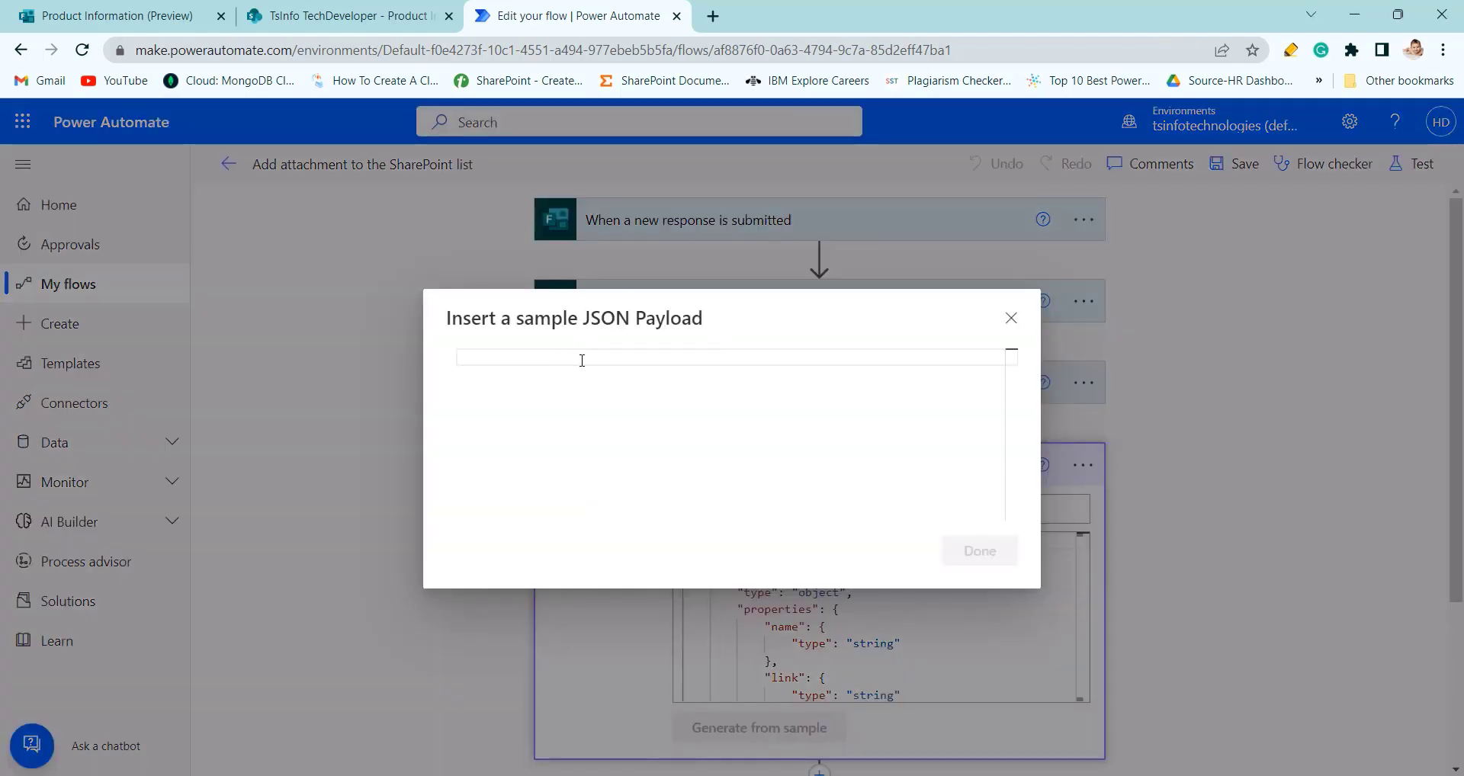
left_click(1011, 318)
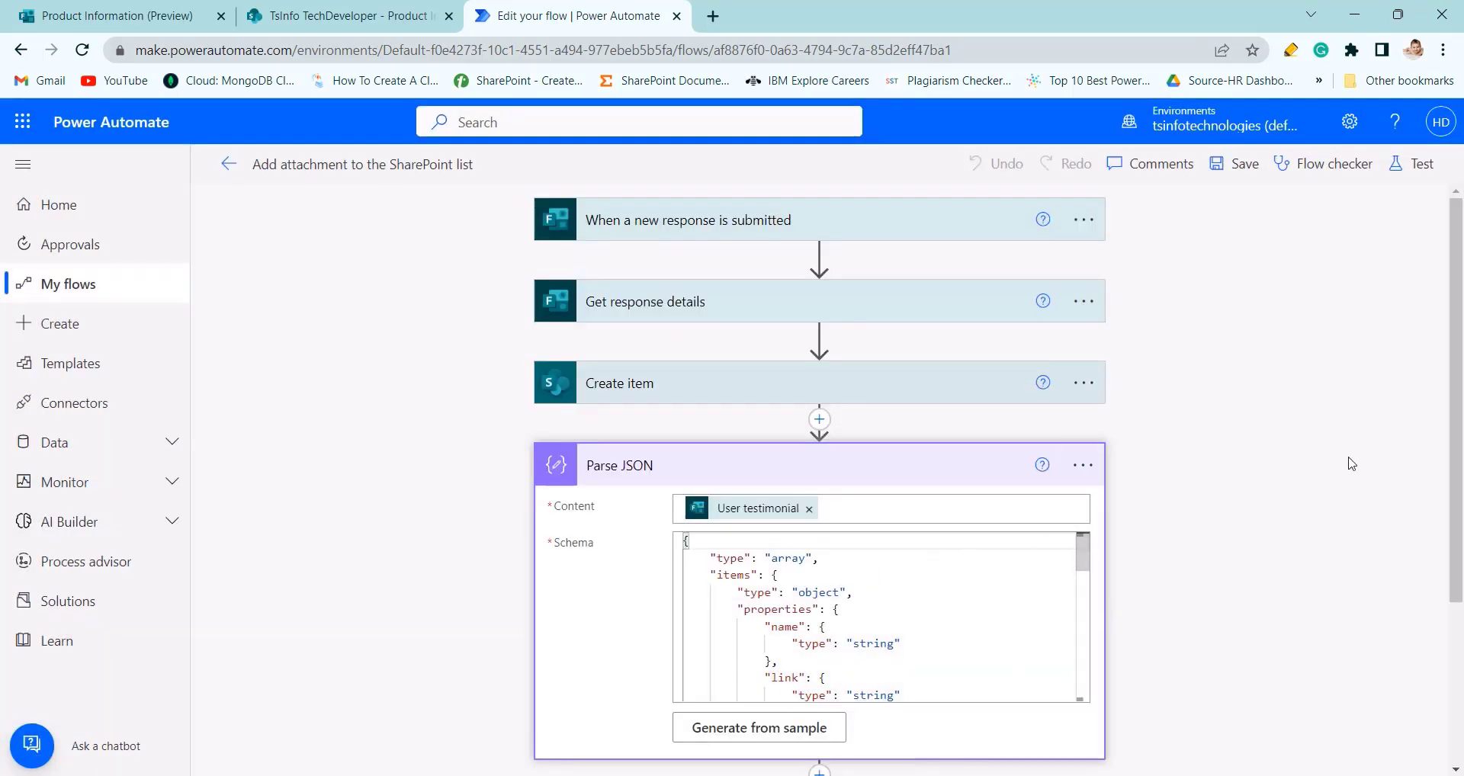
- Check Get file content's path Apps/Microsoft Forms/Product Information/Question, then view OneDrive's Apps folder
scroll(1060, 564, "down", 3)
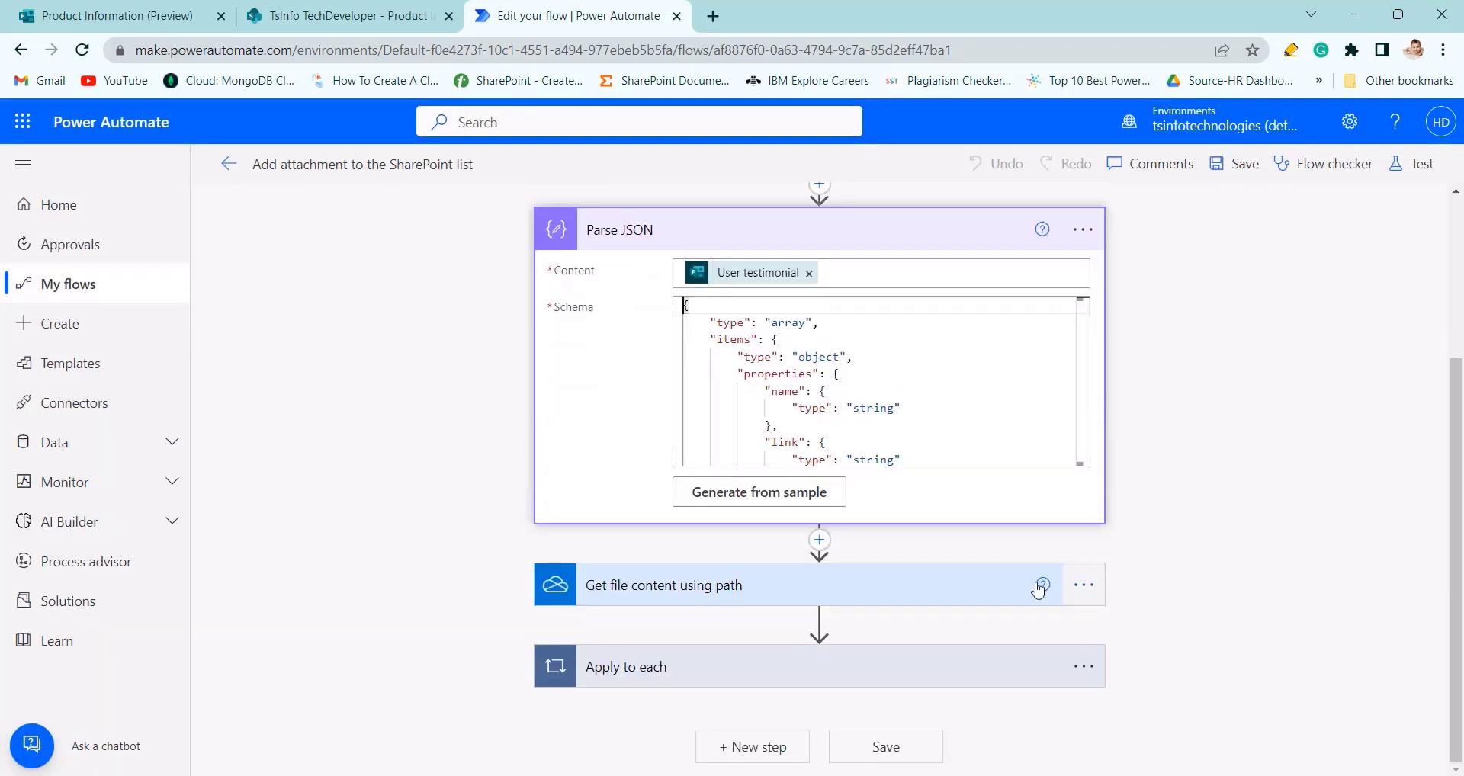
left_click(908, 586)
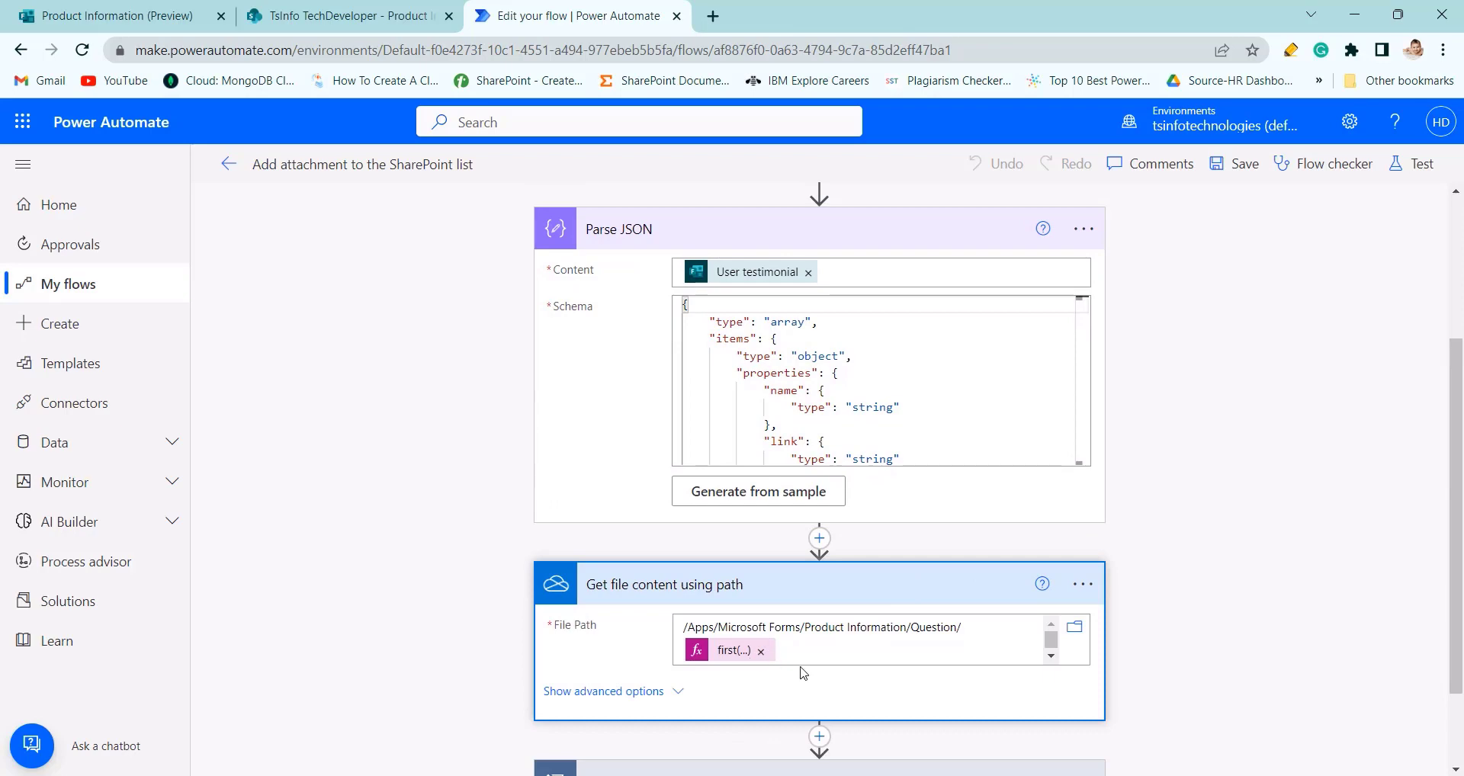
left_click(321, 14)
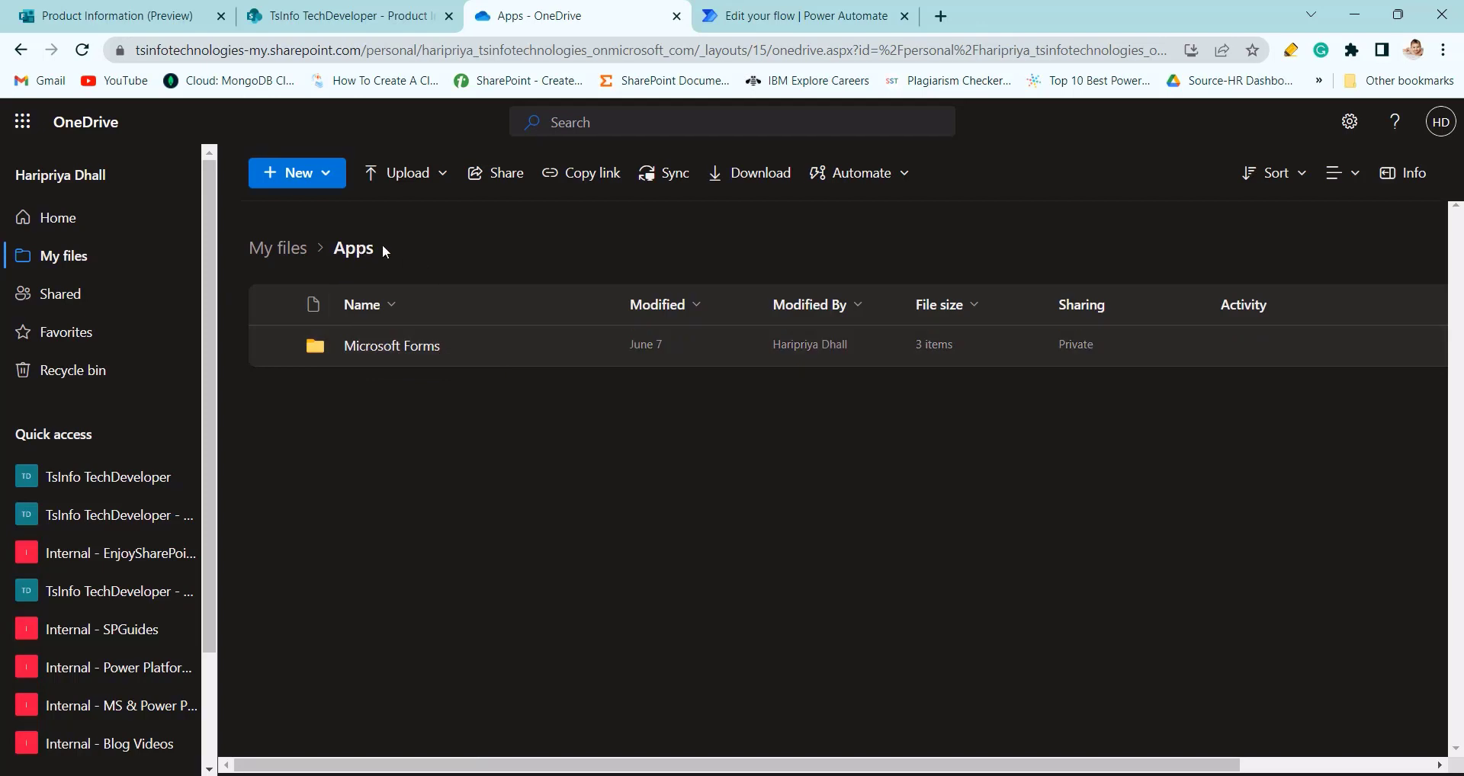
- Browse to Microsoft Forms > Product Information > Question to check the three uploaded files, then return to the flow
left_click(359, 348)
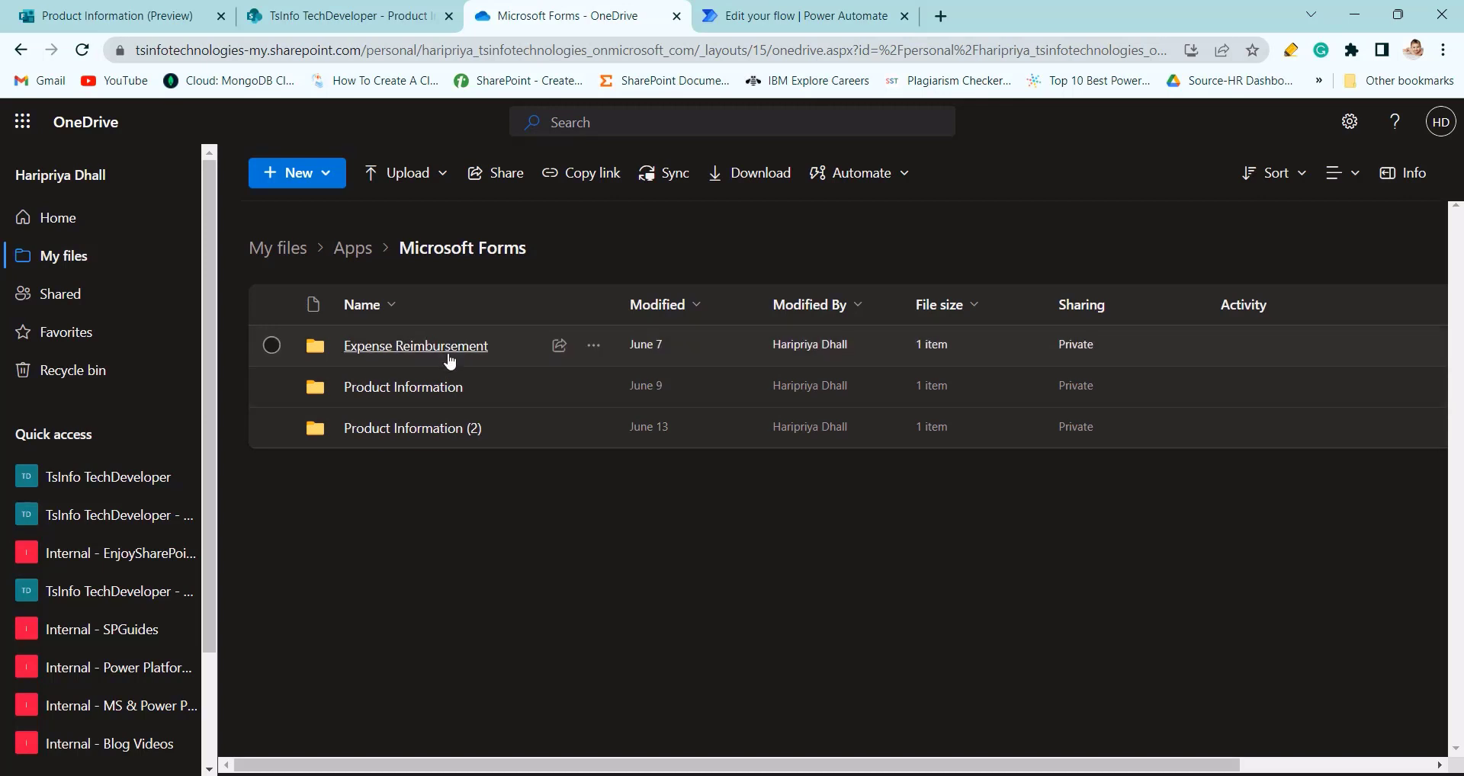
left_click(394, 389)
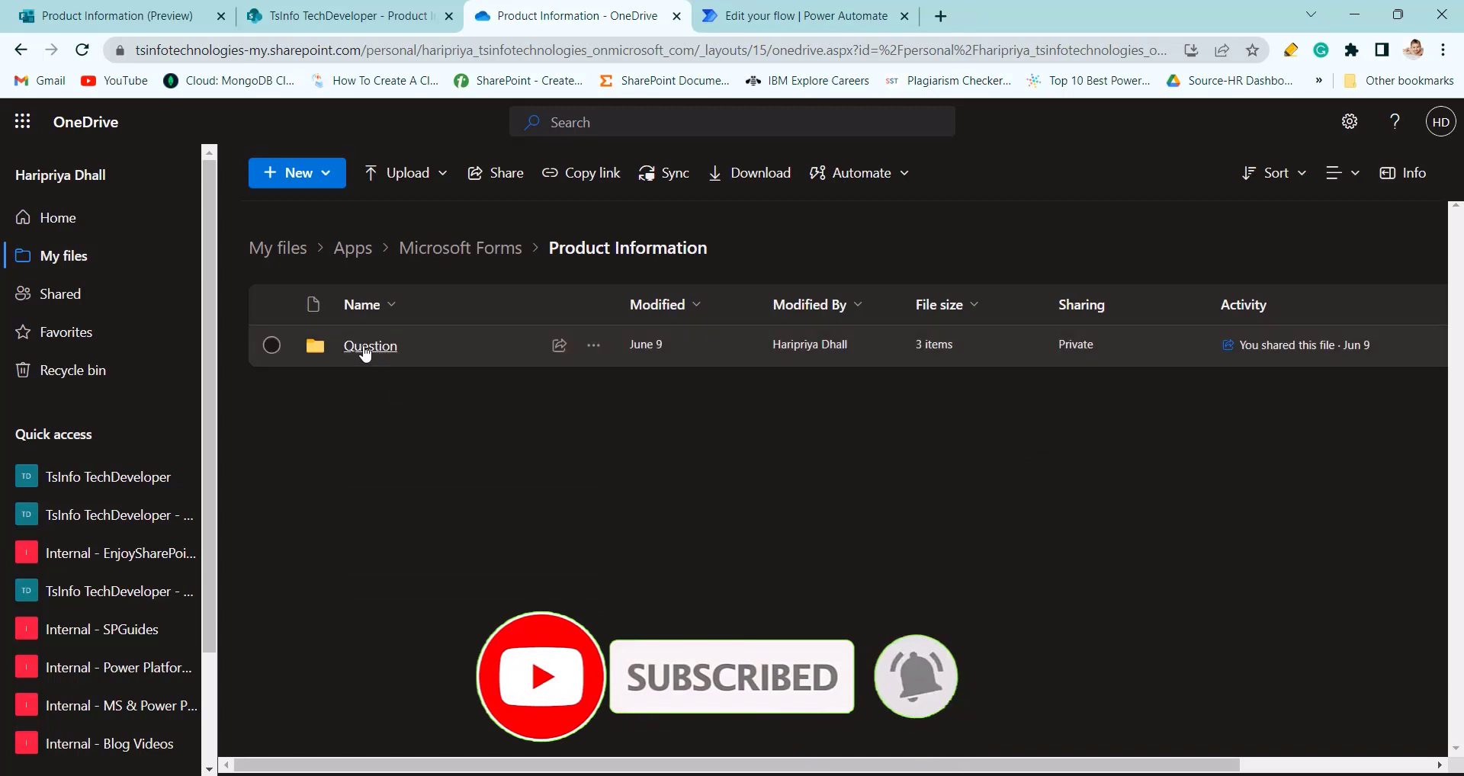
left_click(366, 349)
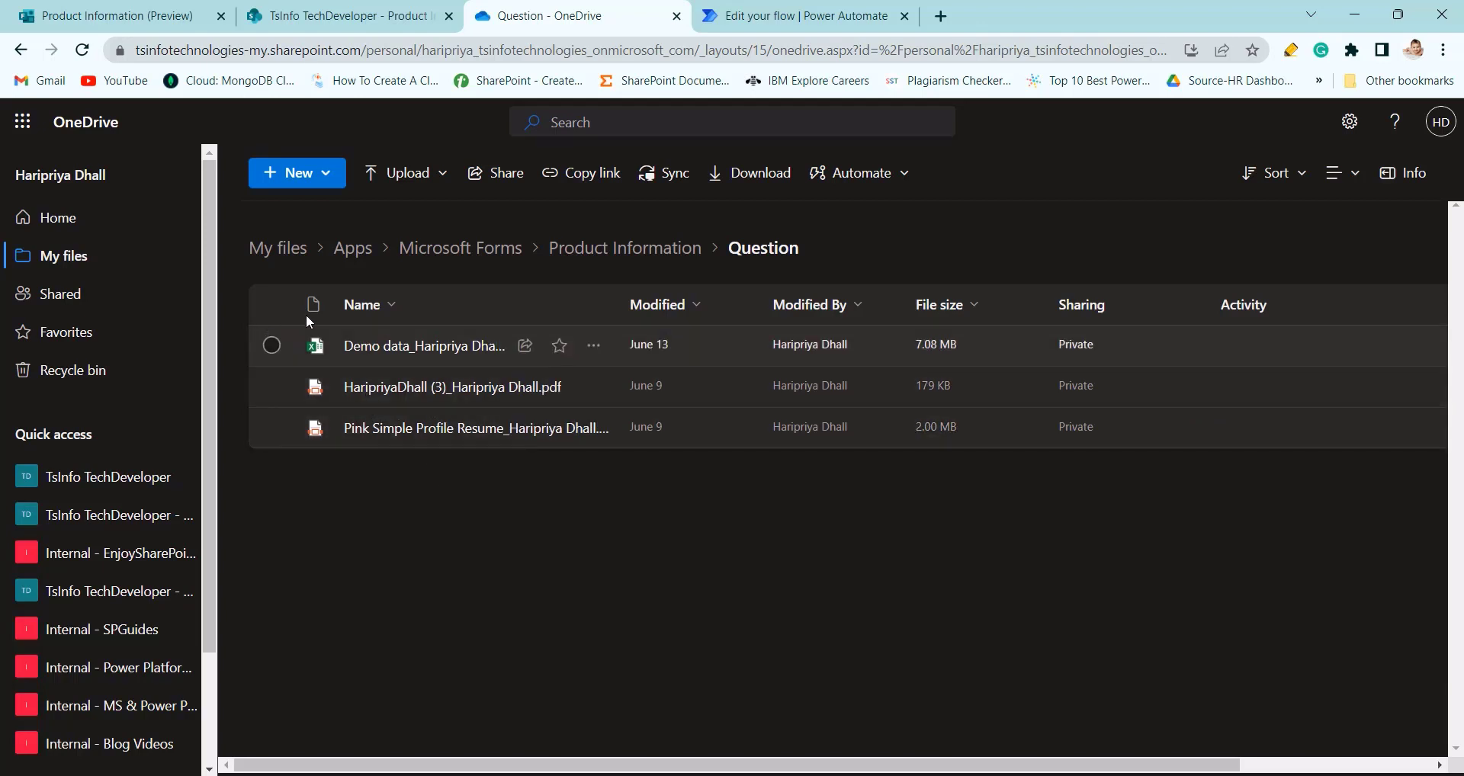
key("ctrl+Tab")
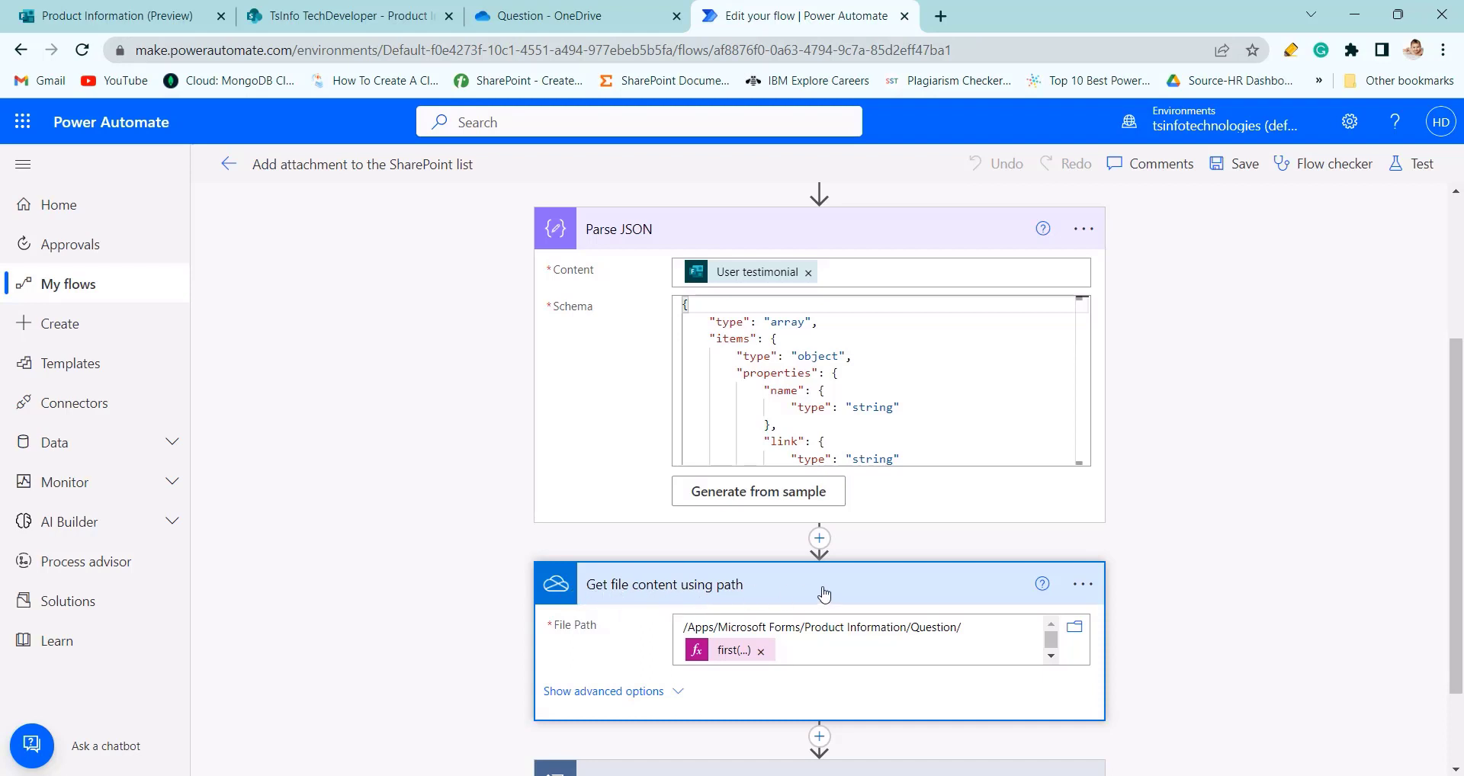
scroll(844, 580, "down", 2)
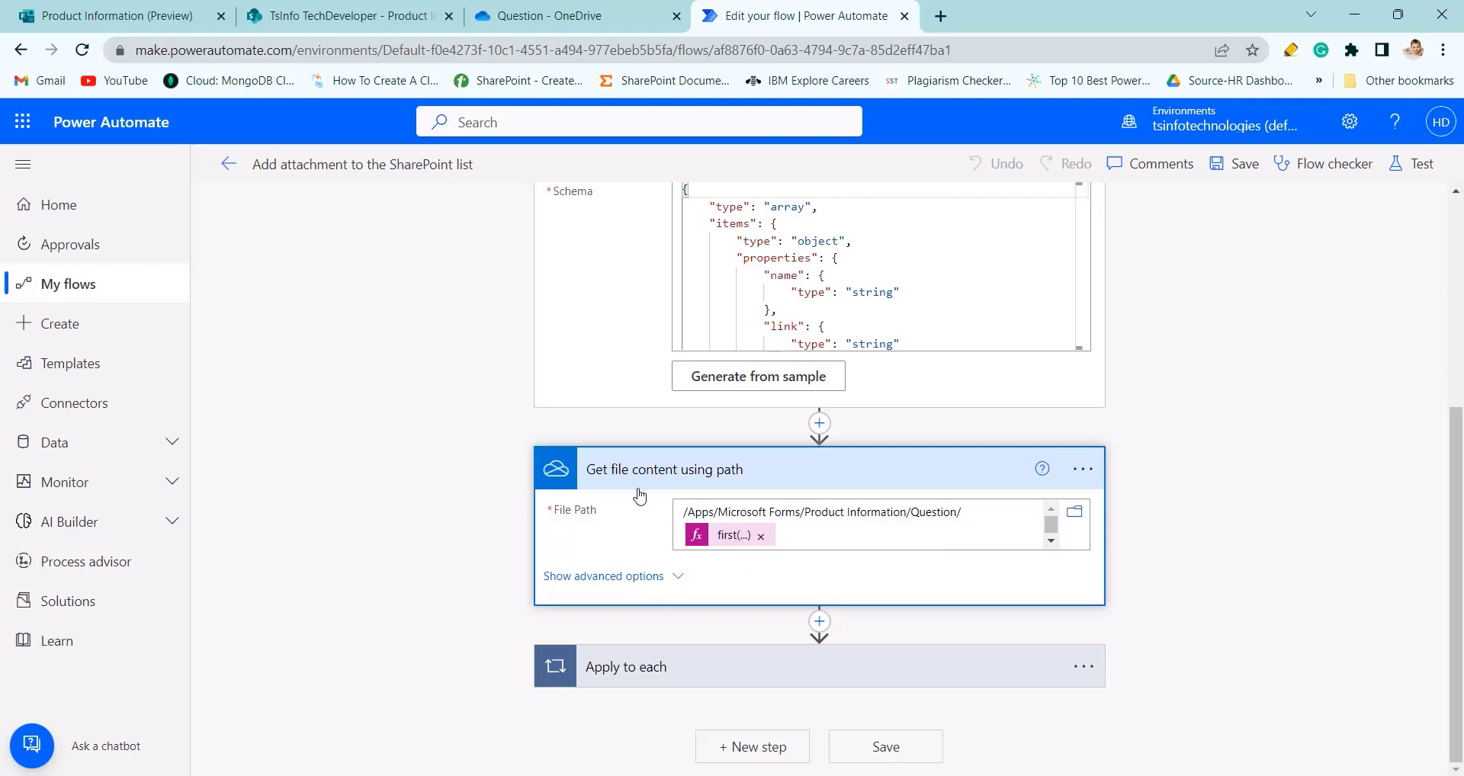
left_click(549, 16)
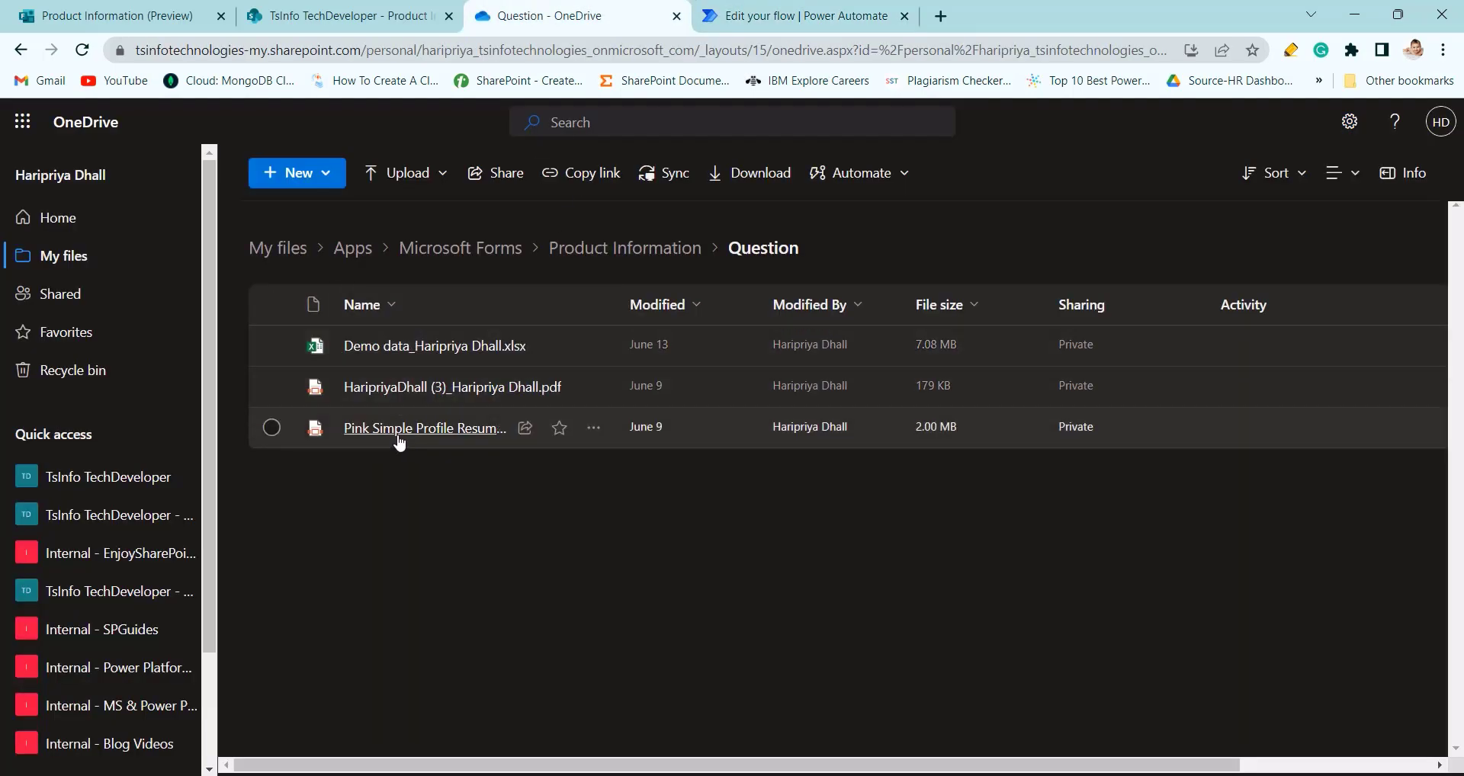
left_click(746, 15)
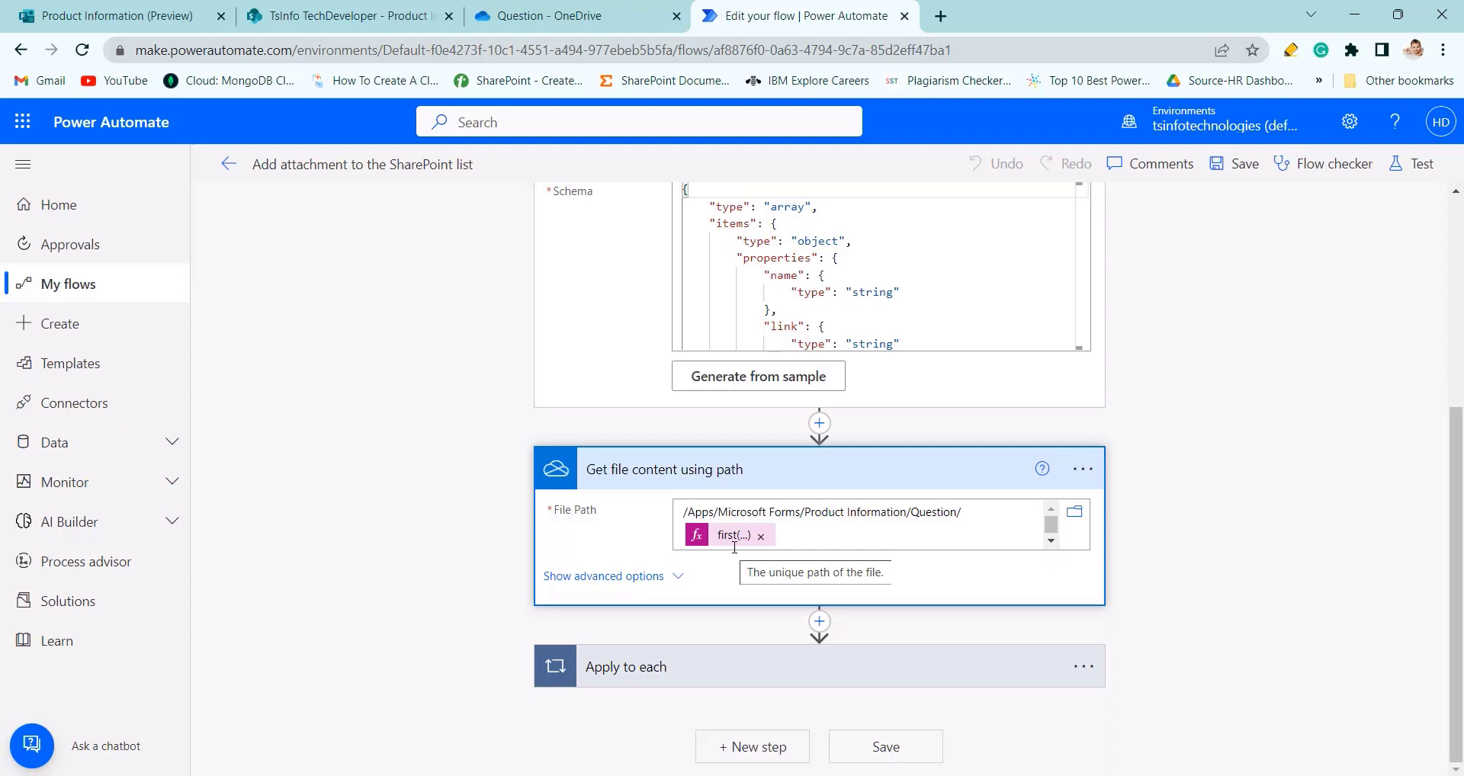
- Expand Apply to each and Add attachment to review its site, list, Id, file name and content fields
left_click(727, 689)
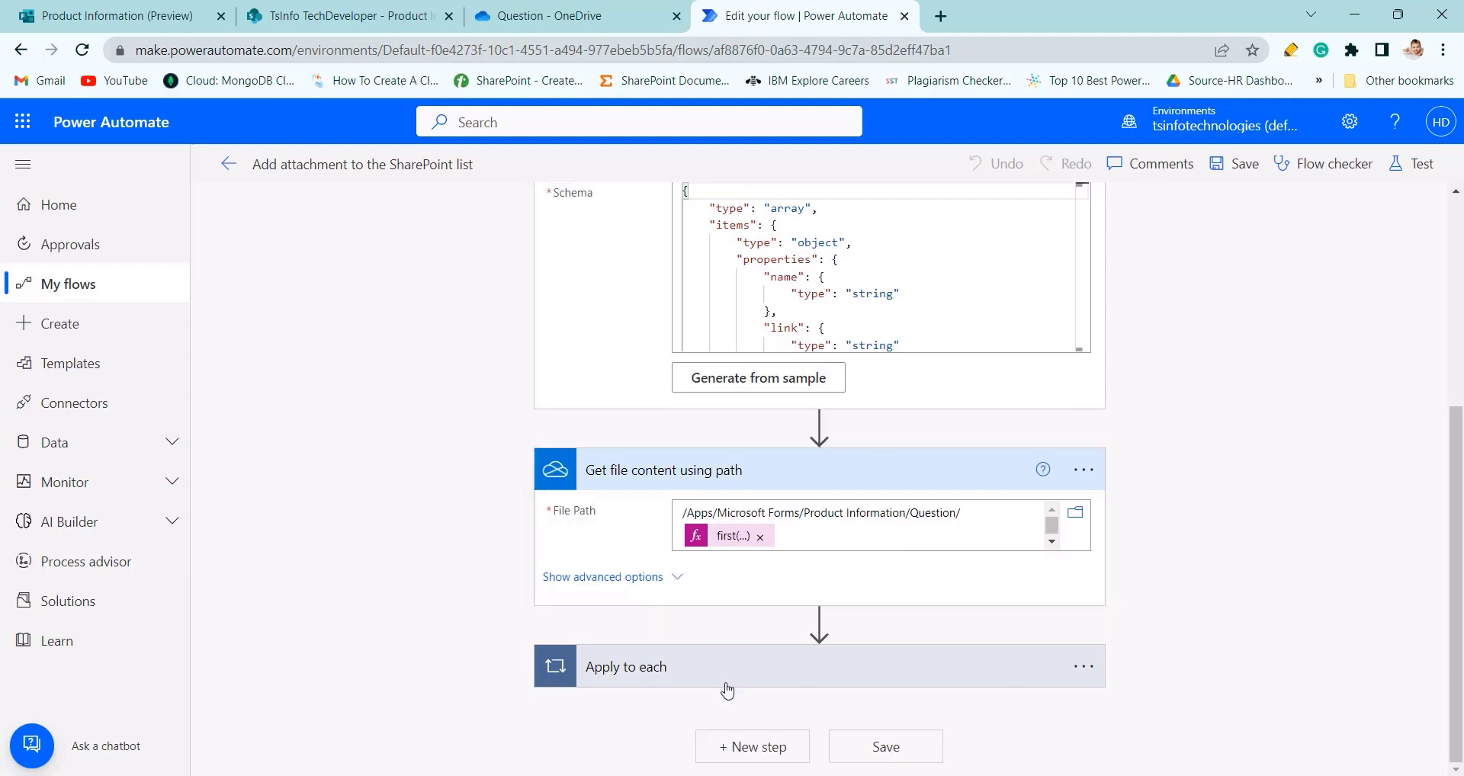
left_click(725, 669)
scroll(931, 597, "down", 3)
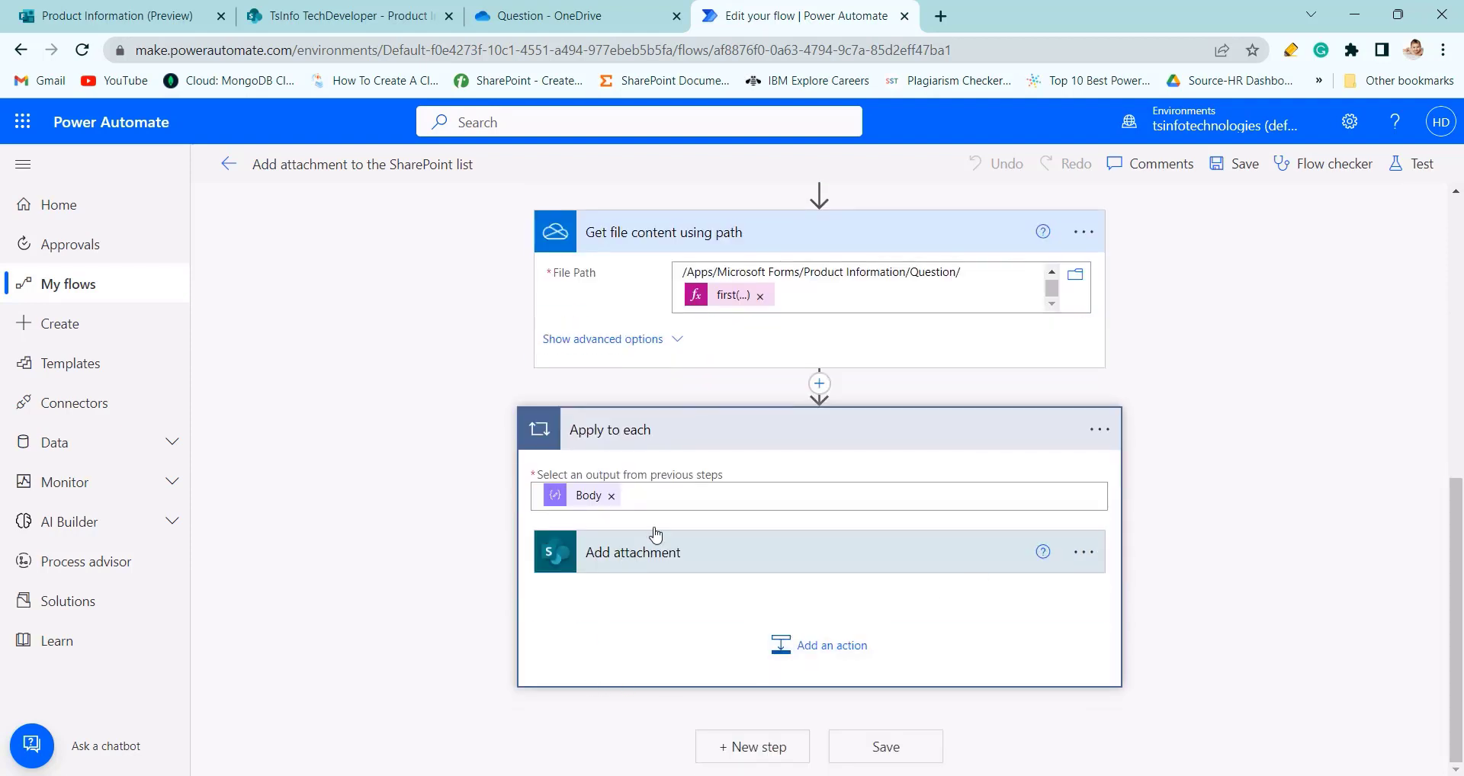
left_click(673, 554)
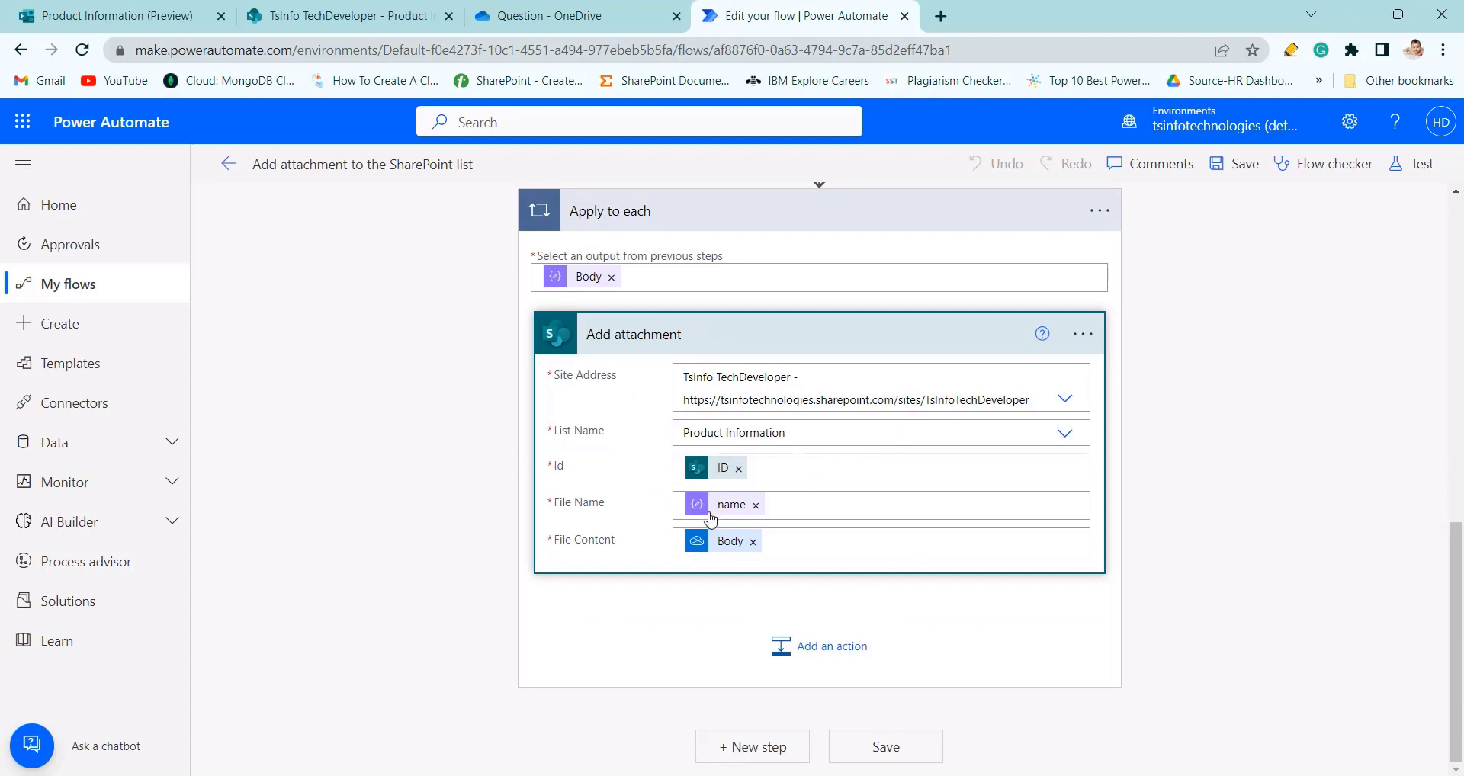
left_click(133, 5)
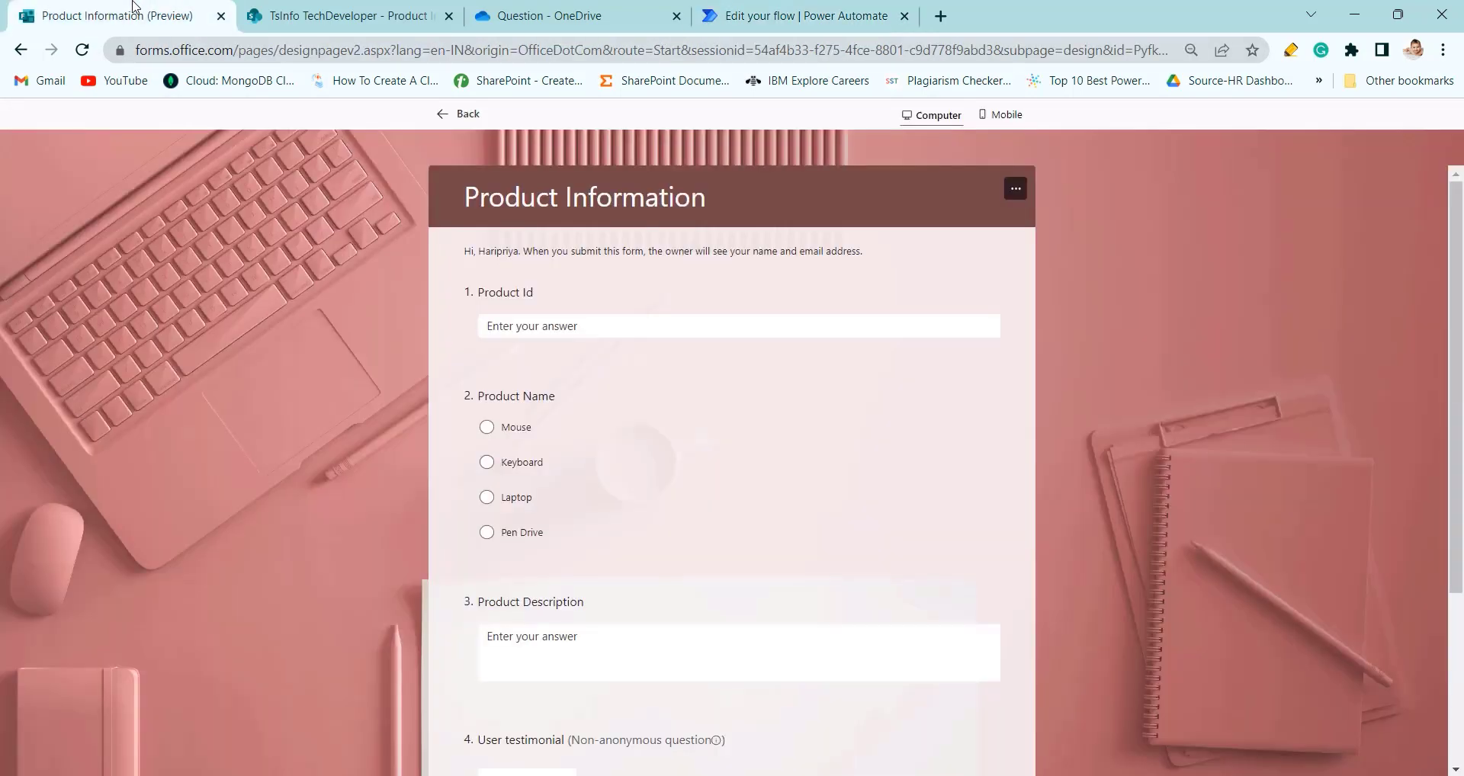
scroll(641, 643, "down", 3)
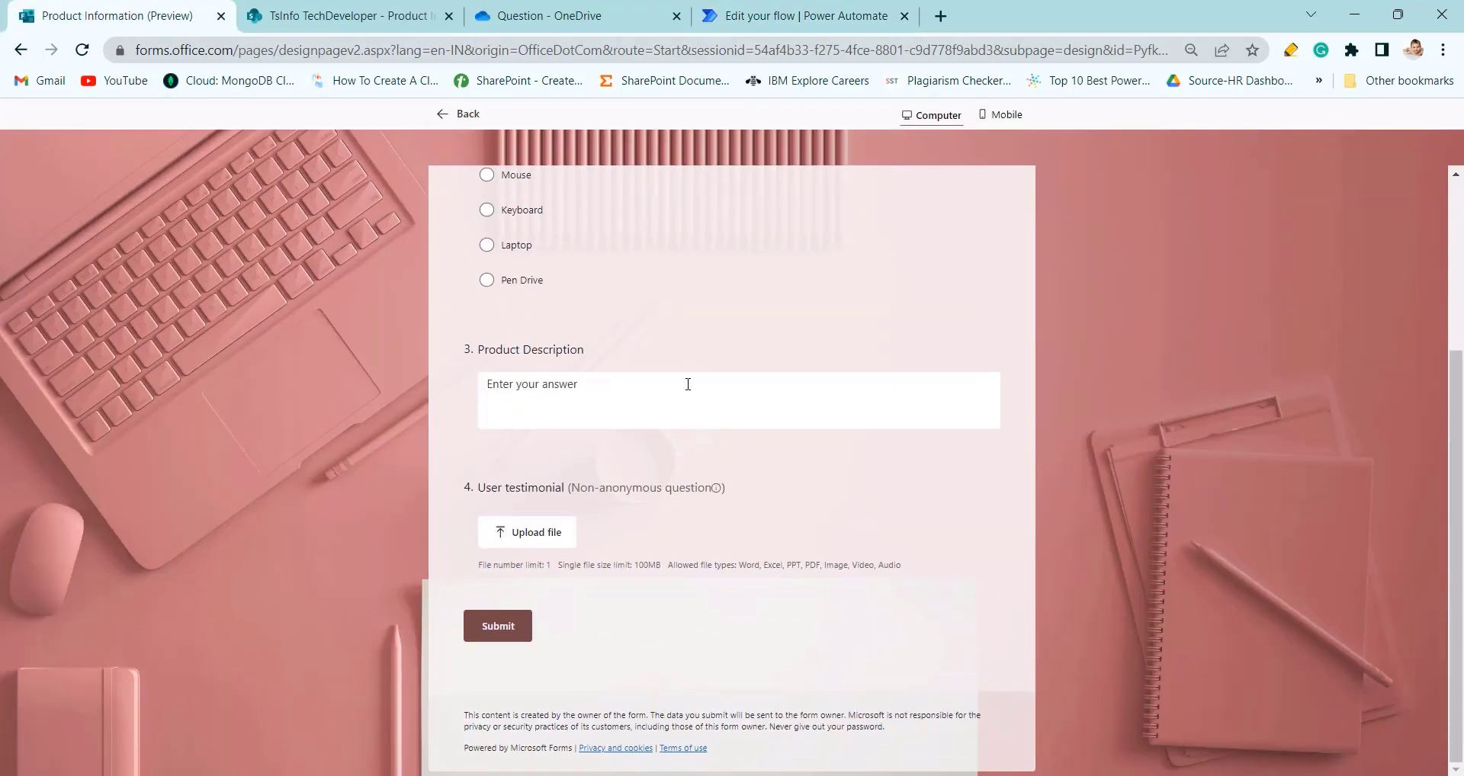
left_click(872, 4)
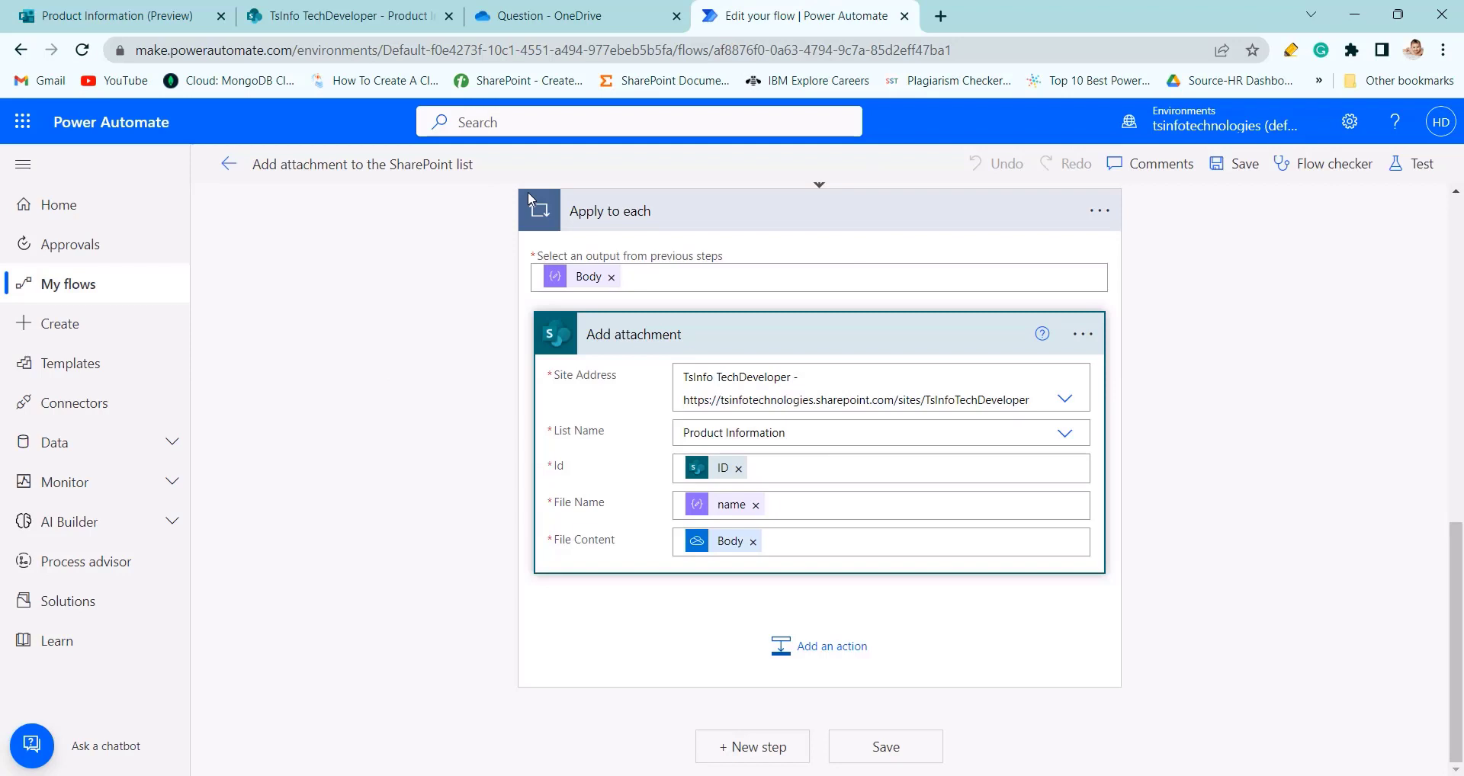
scroll(841, 535, "up", 15)
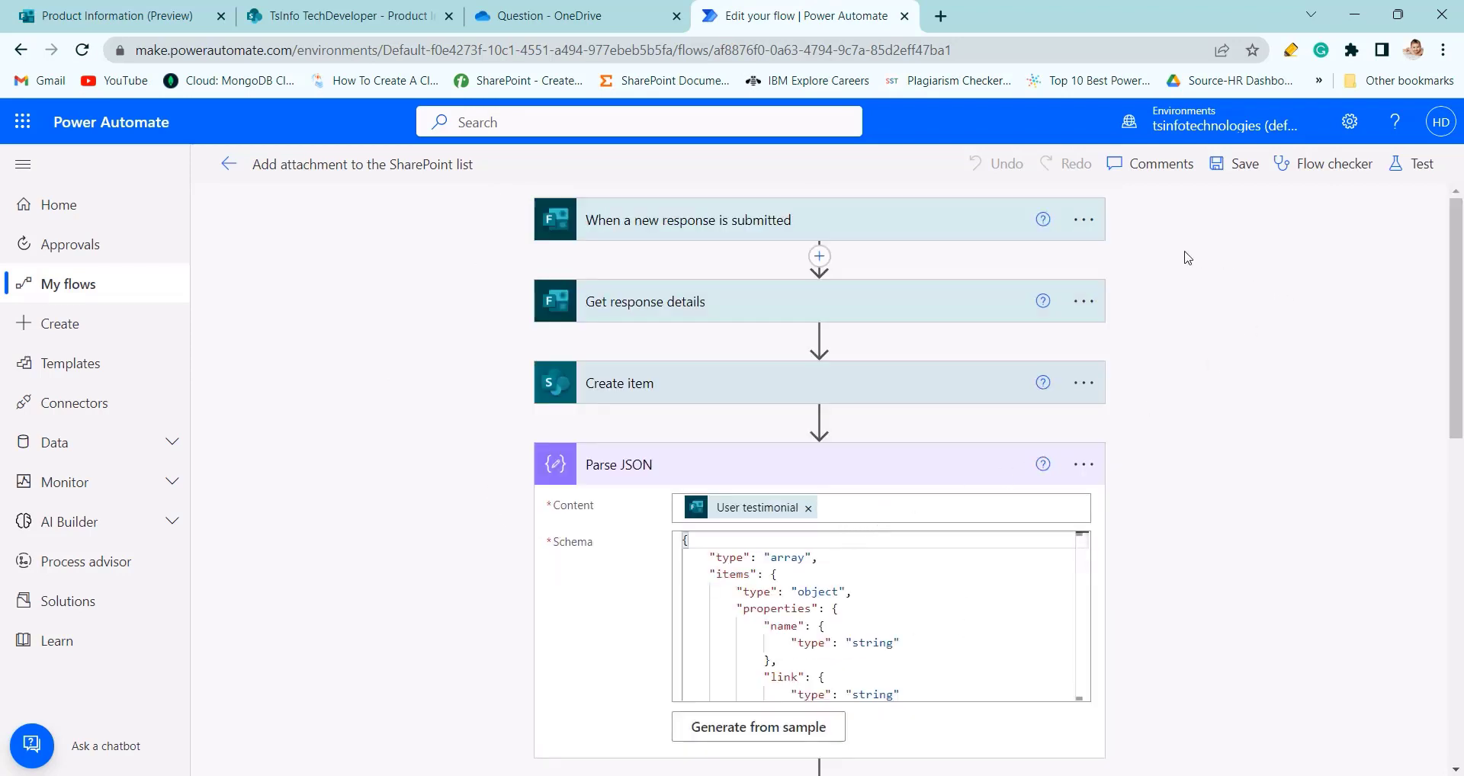
- Save the flow, start a manual test run, and bring up the Product Information form preview
left_click(1238, 168)
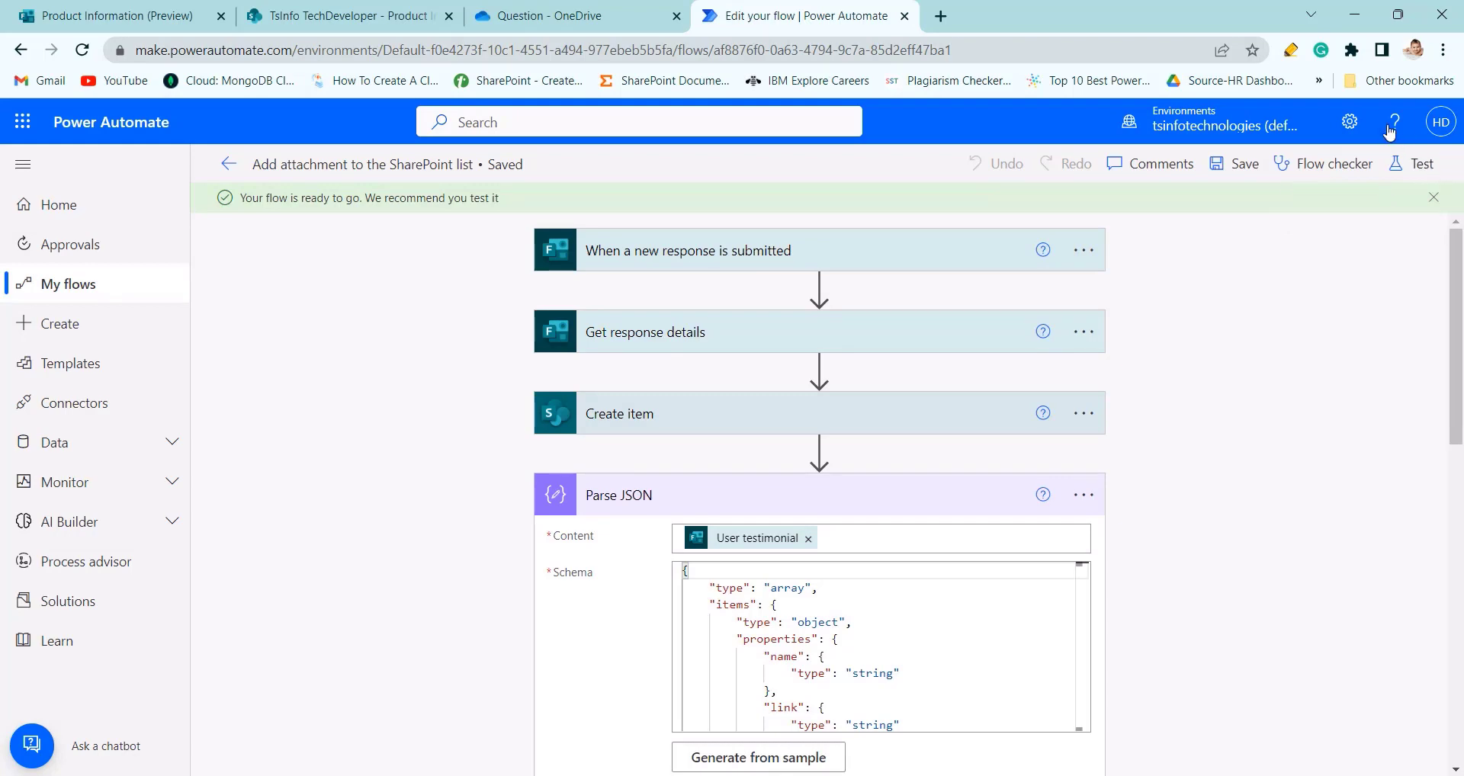
left_click(1411, 163)
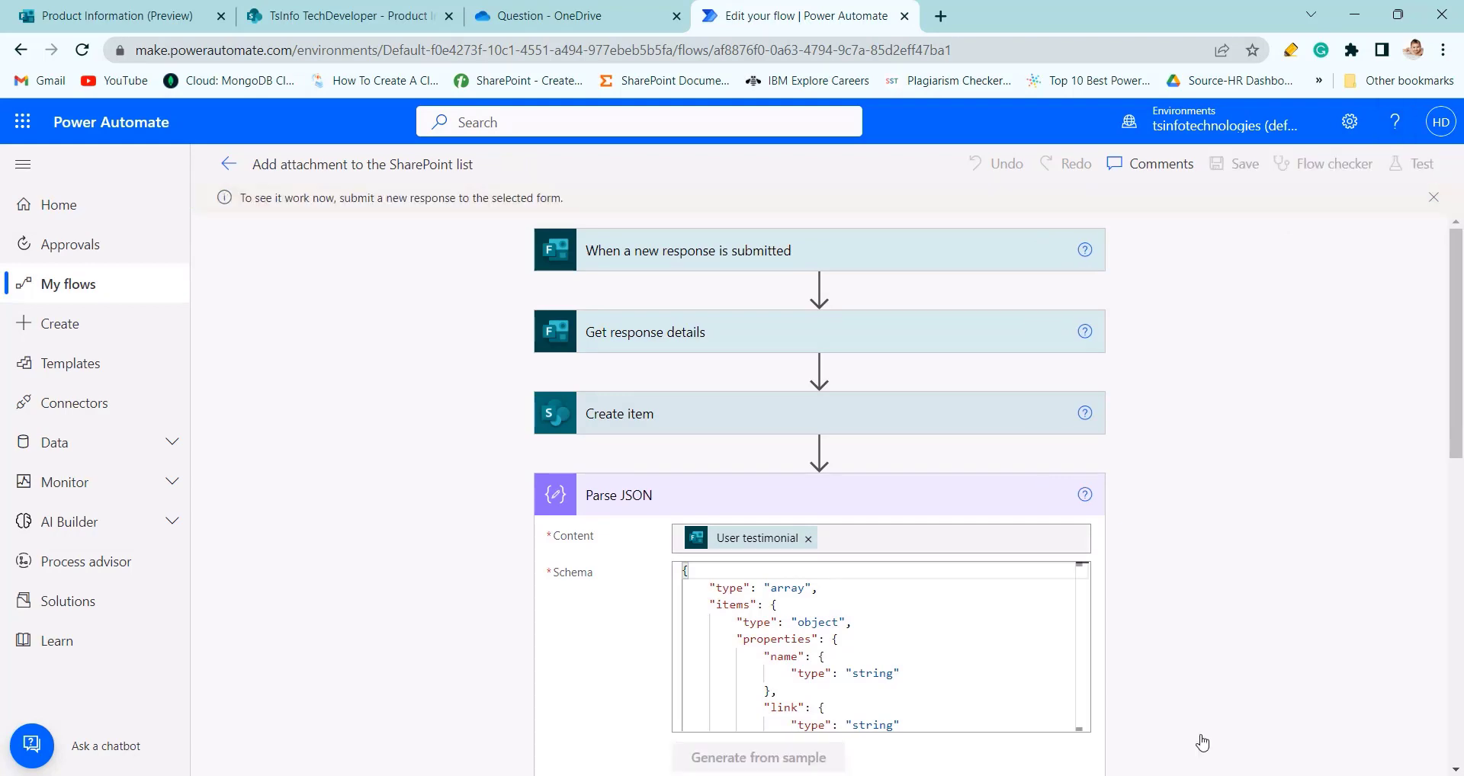
left_click(106, 11)
- Answer the form with Product Id Key001, product name Keyboard and description 'This is a keyboard'
scroll(605, 251, "up", 4)
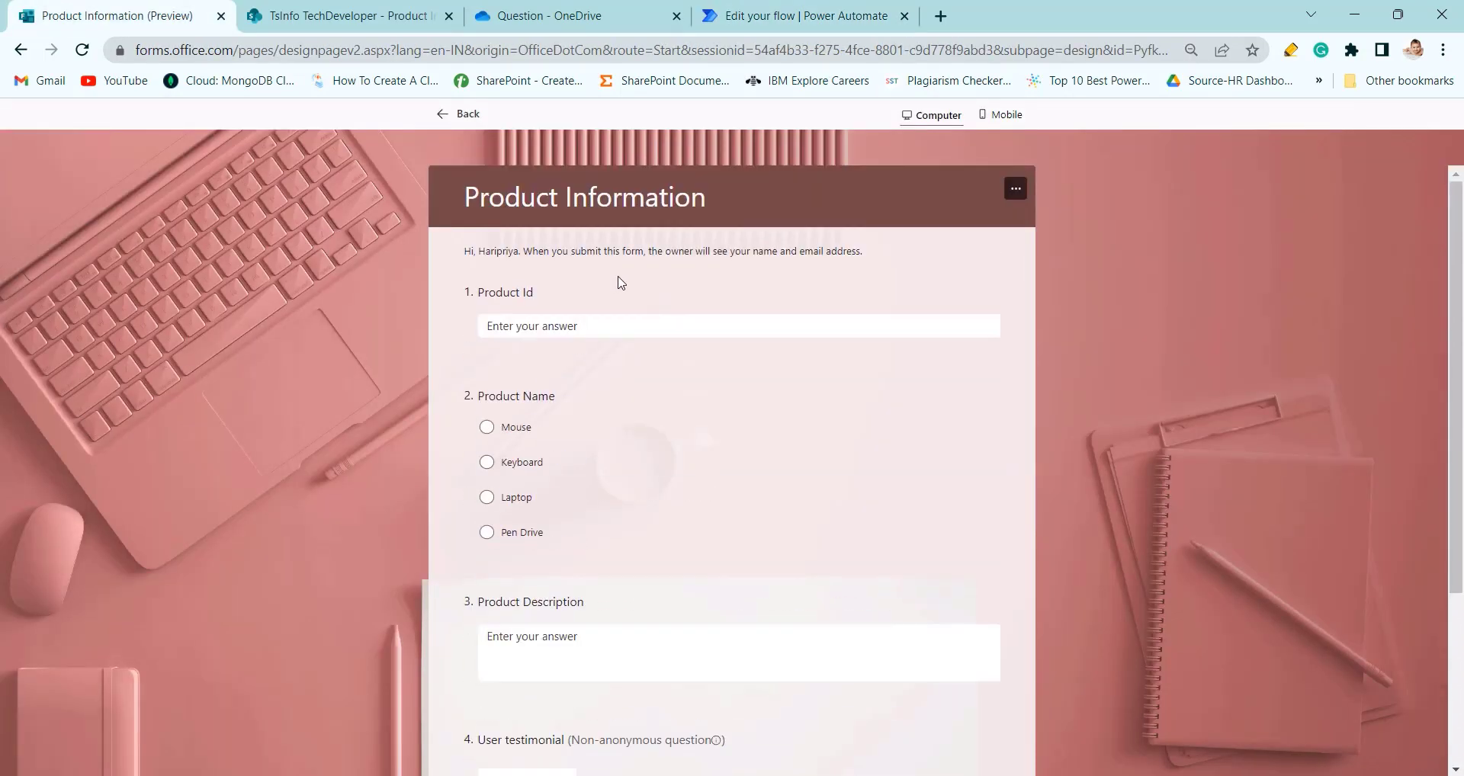
left_click(611, 320)
type("Key001")
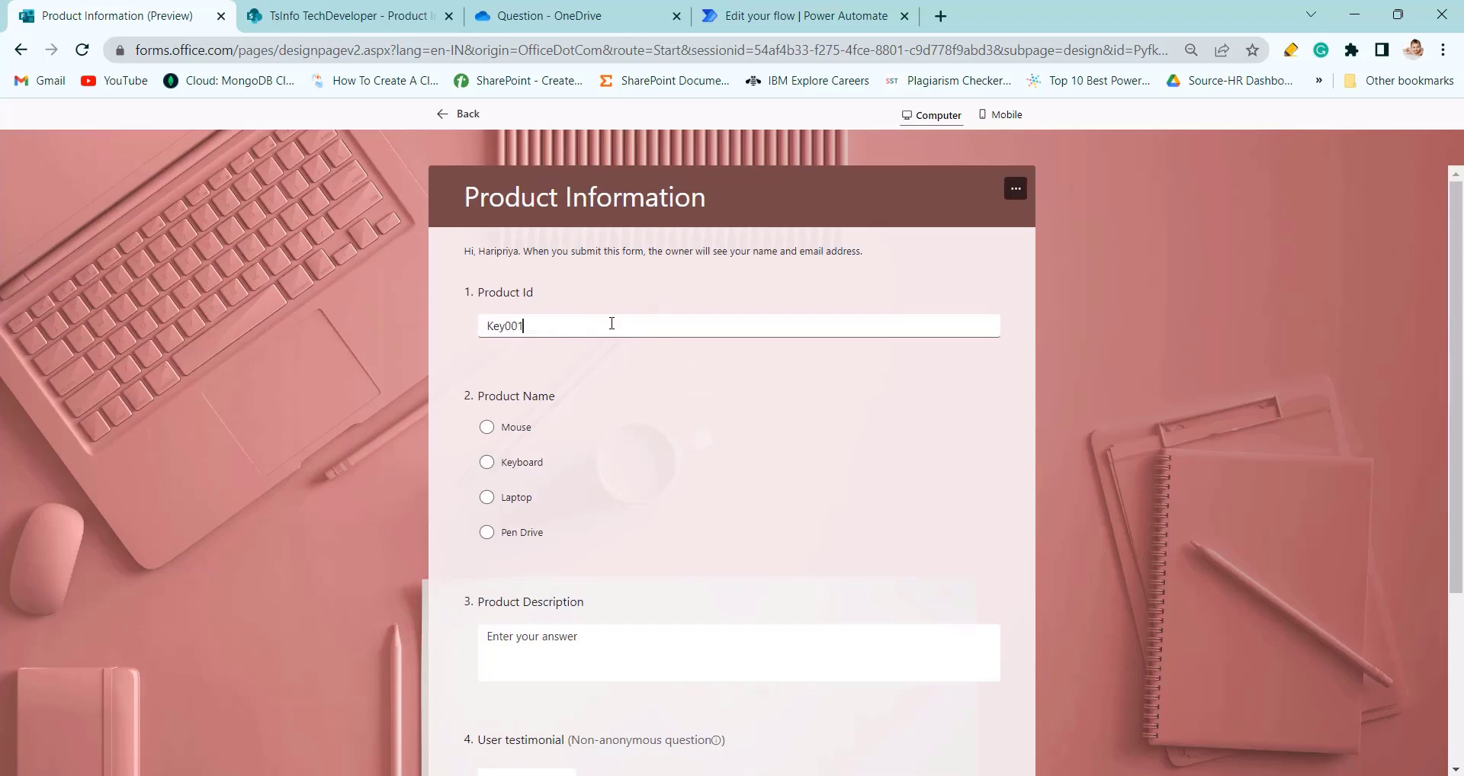
left_click(487, 462)
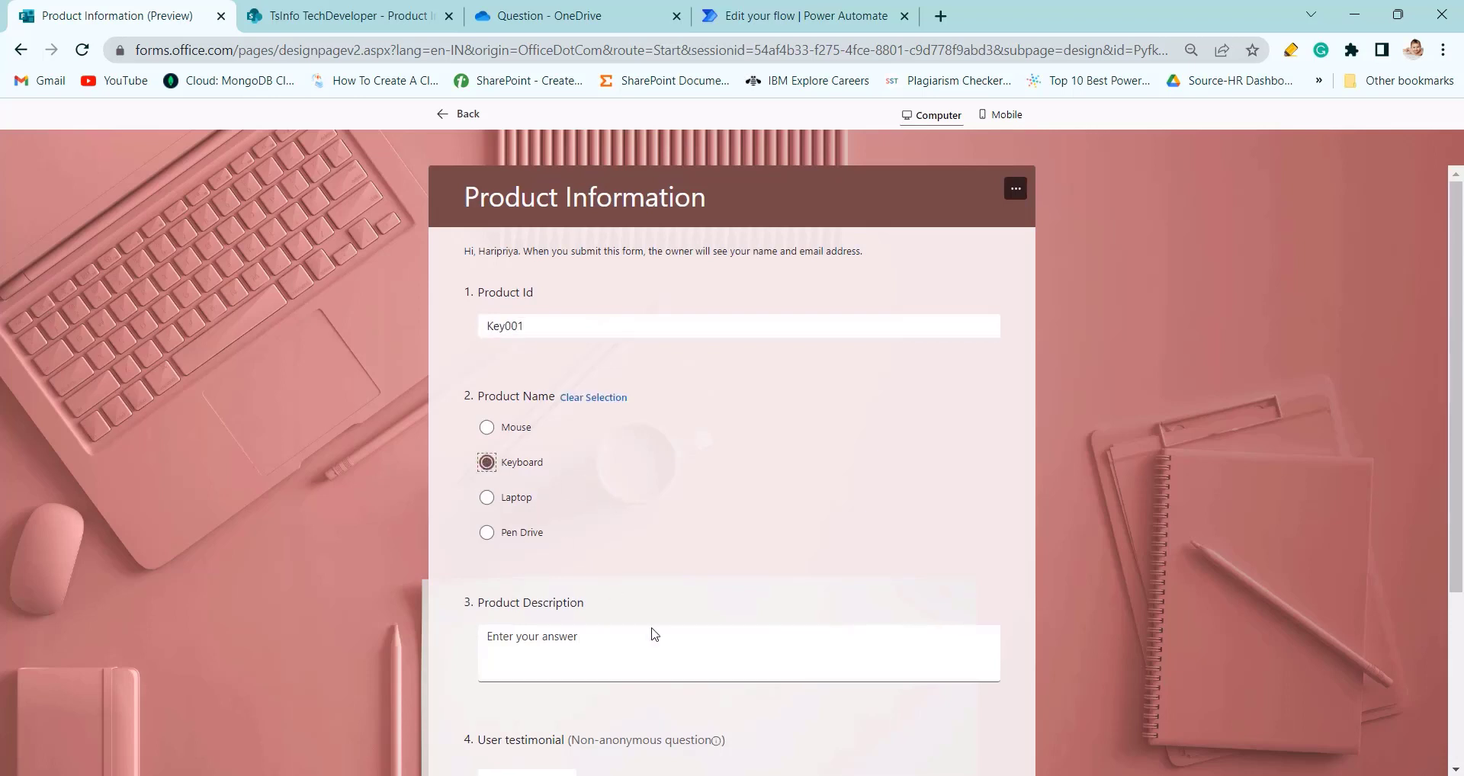
left_click(554, 644)
type("This is a keyboard")
- Upload AmazingMartEU2Geo.xlsx as the User testimonial, submit, and confirm the flow run succeeded
scroll(843, 534, "down", 3)
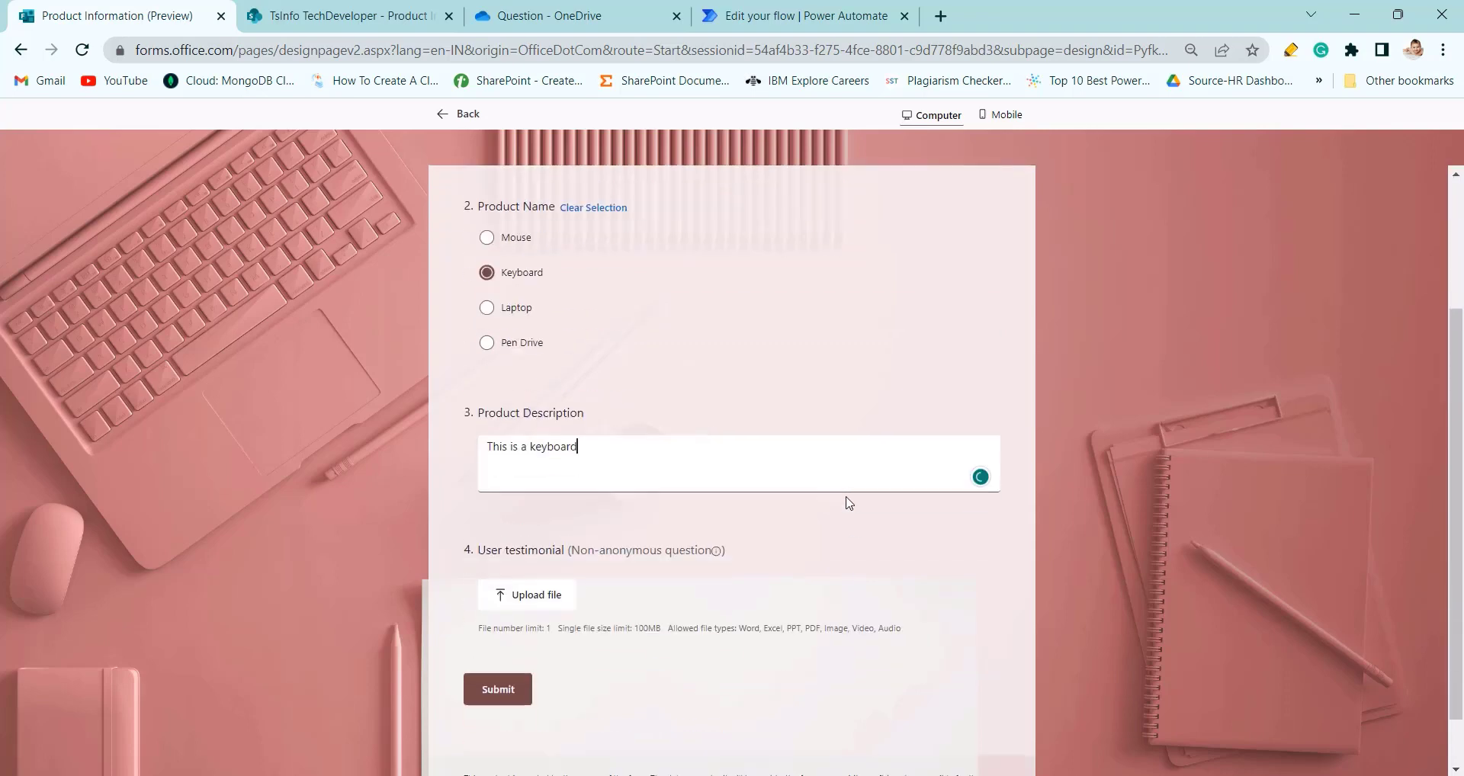
left_click(504, 597)
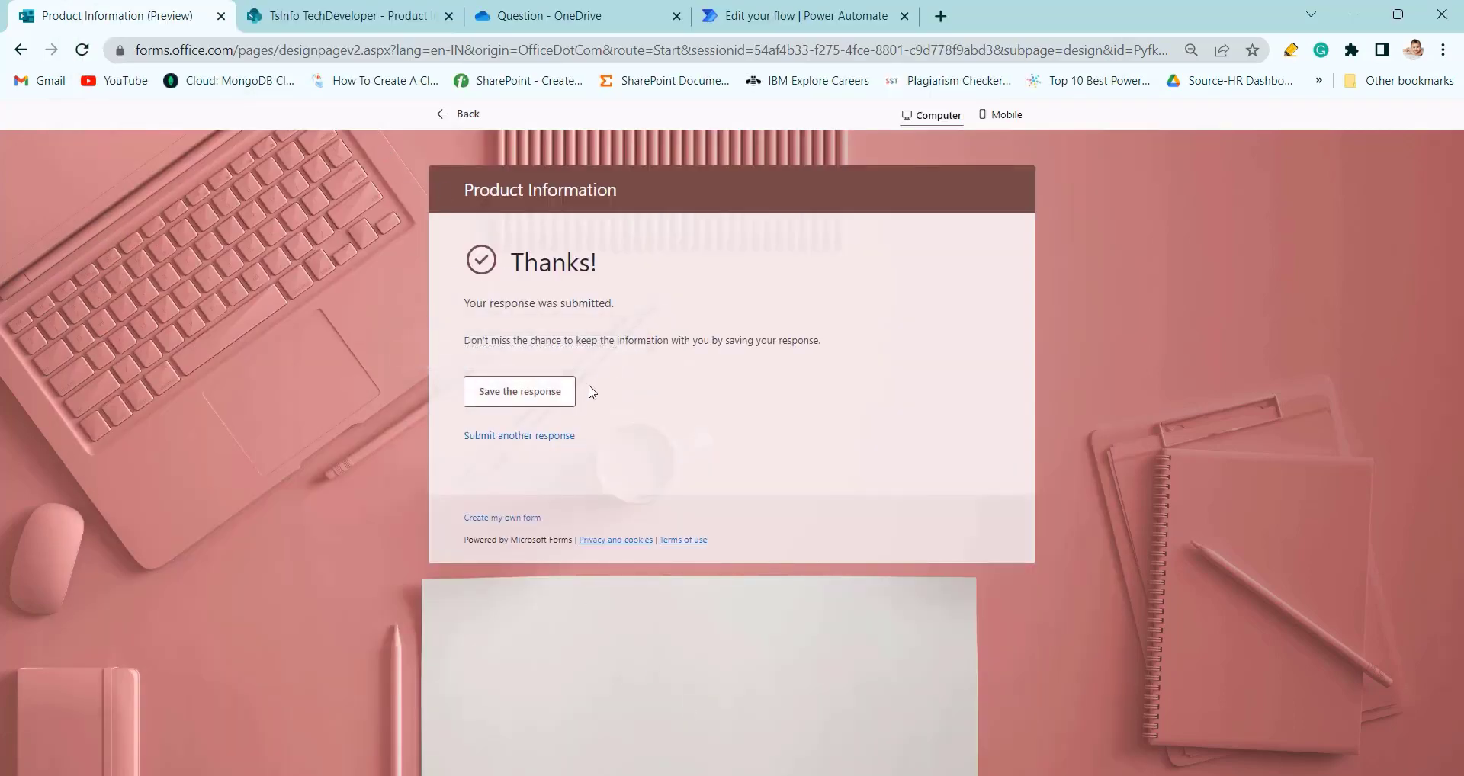
left_click(744, 16)
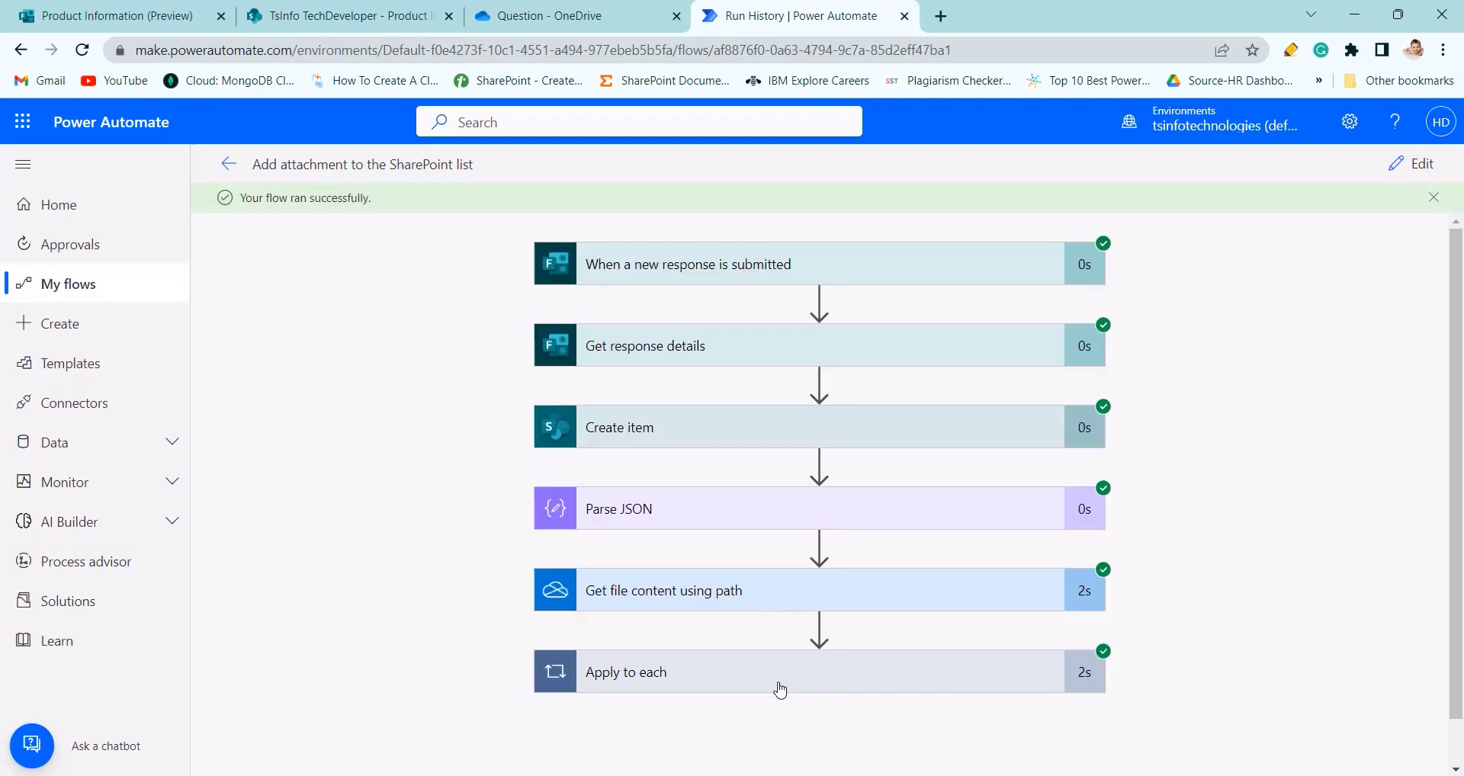
- Refresh the SharePoint list and open the Keyboard item's details showing the AmazingMartEU2Geo attachment
left_click(298, 14)
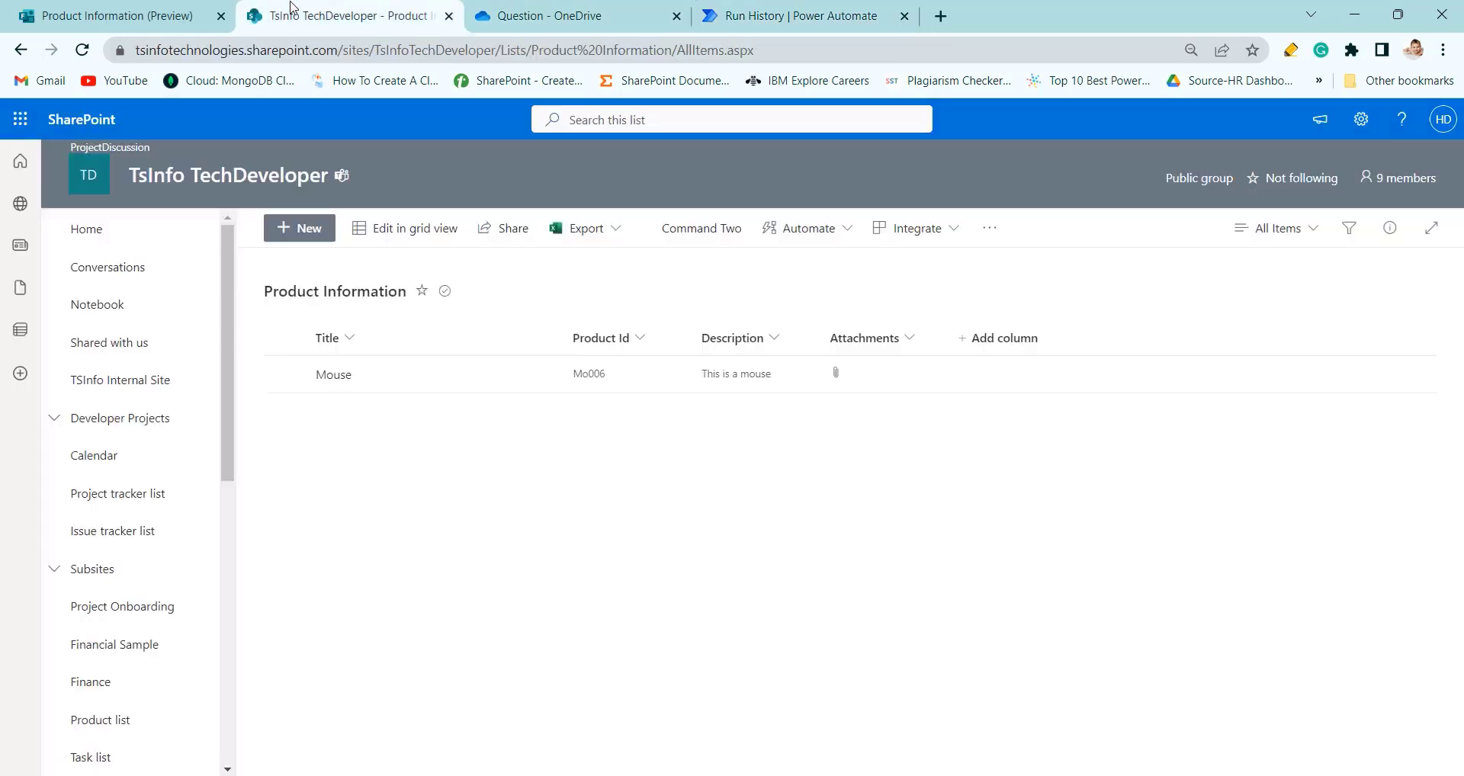
left_click(82, 50)
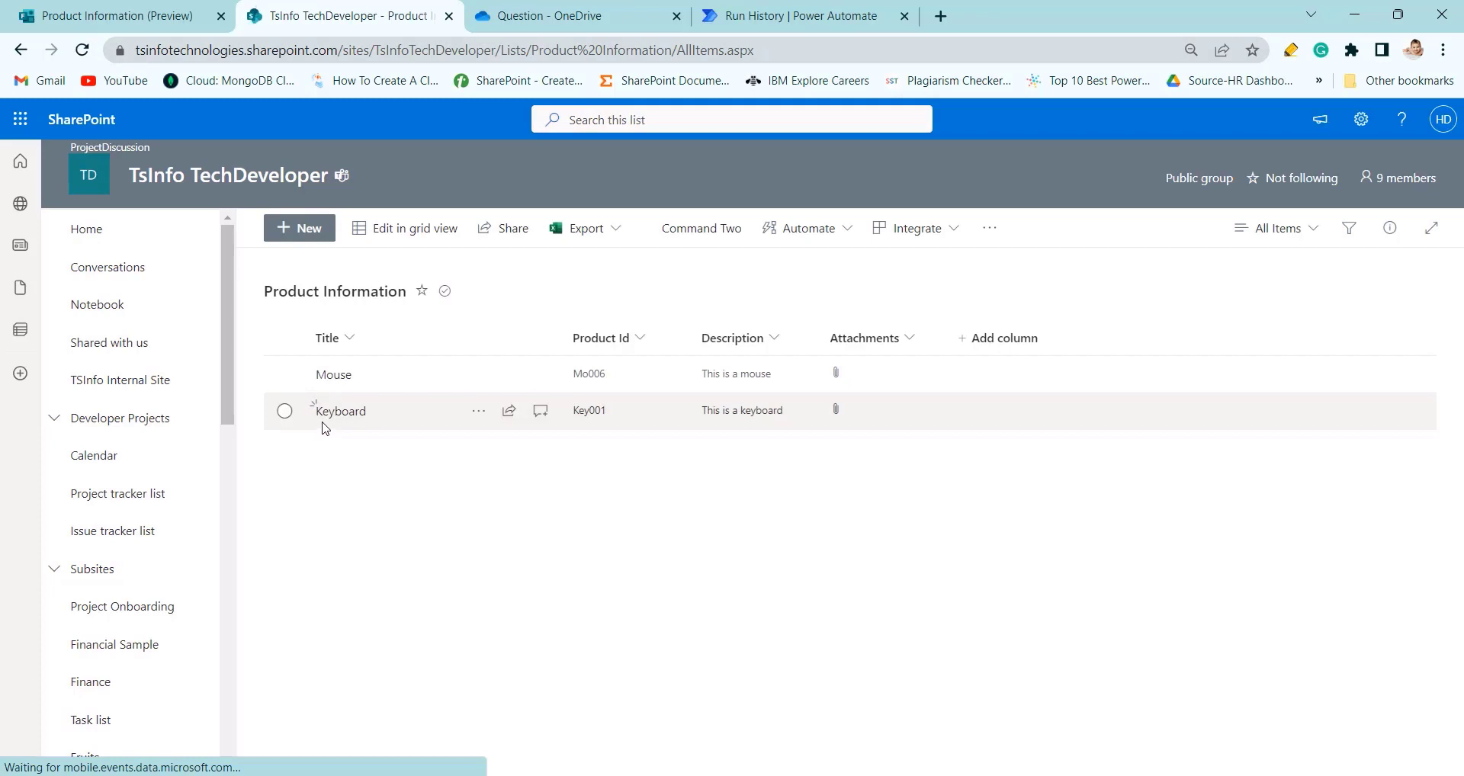
left_click(839, 409)
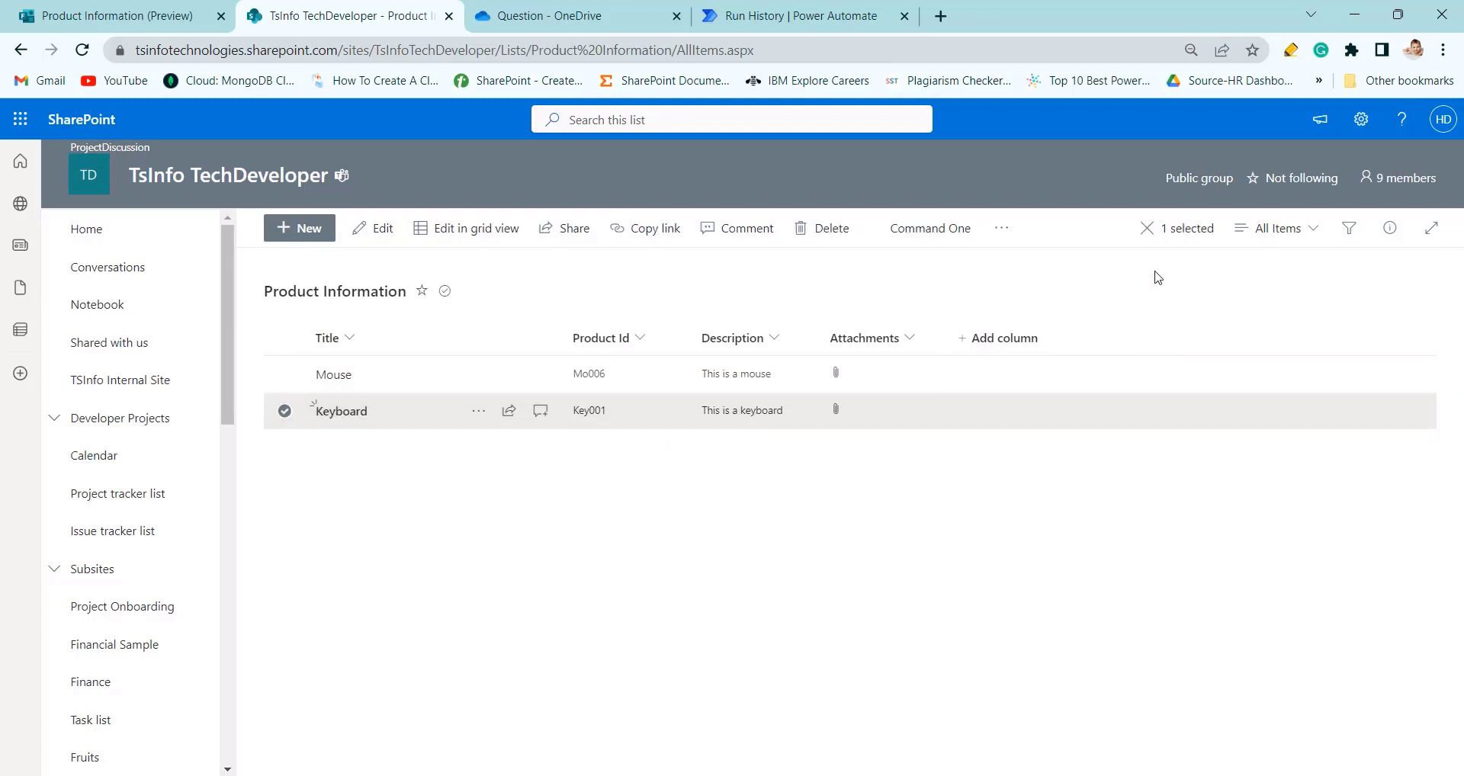
left_click(1391, 230)
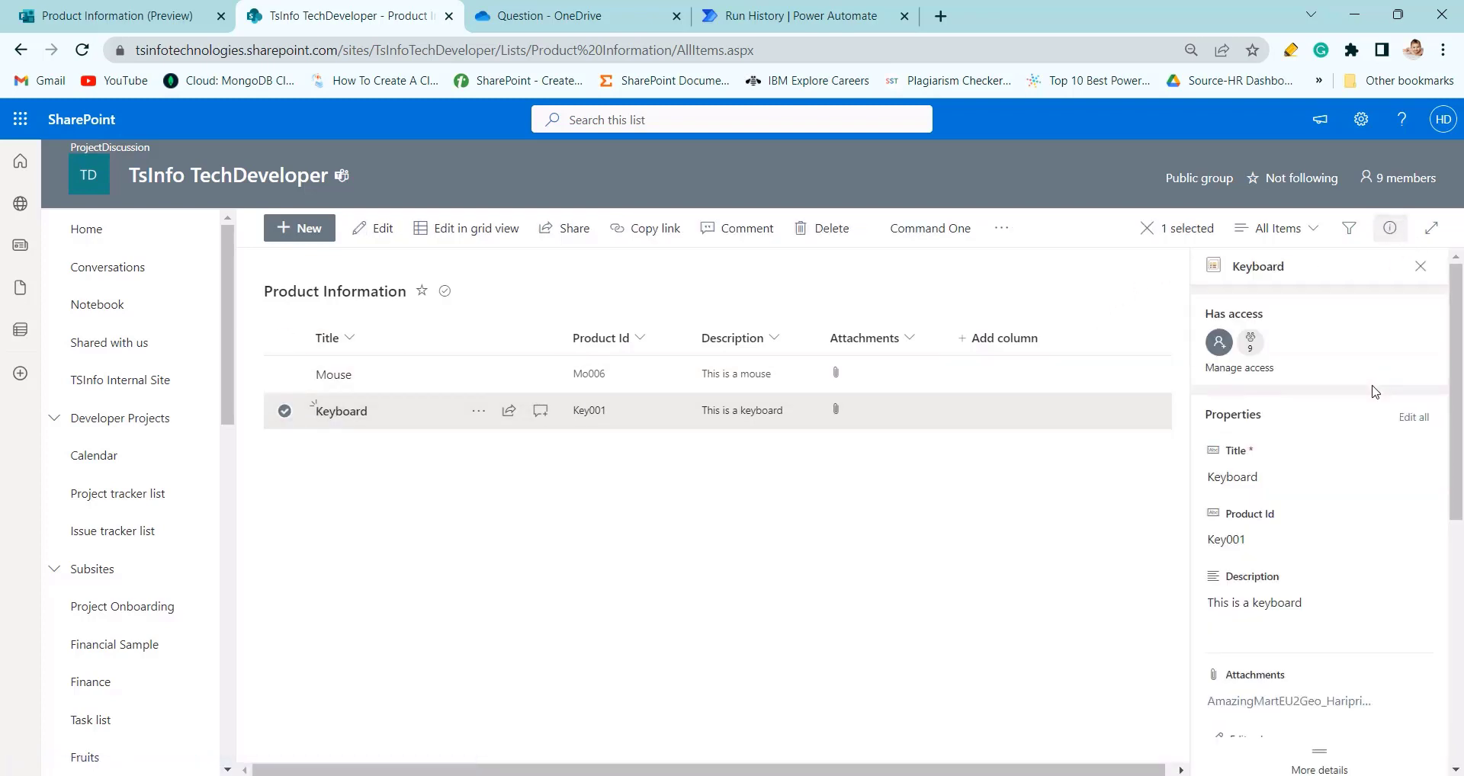